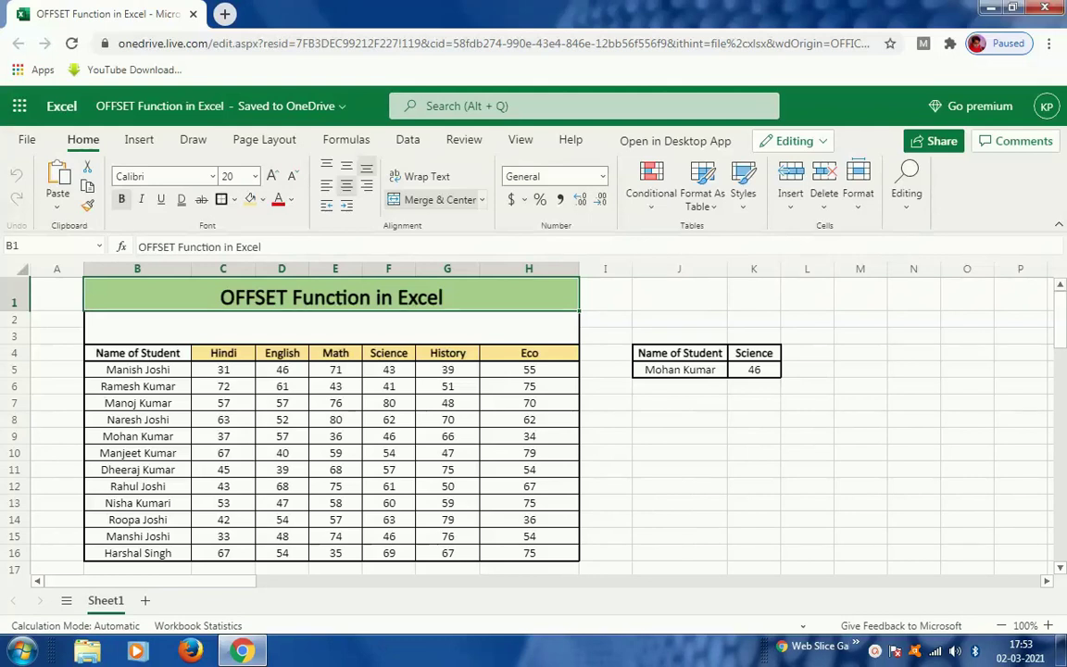
Select the student-name header in B4 and accept changing the color scheme to Windows 7 Basic.
left_click(148, 356)
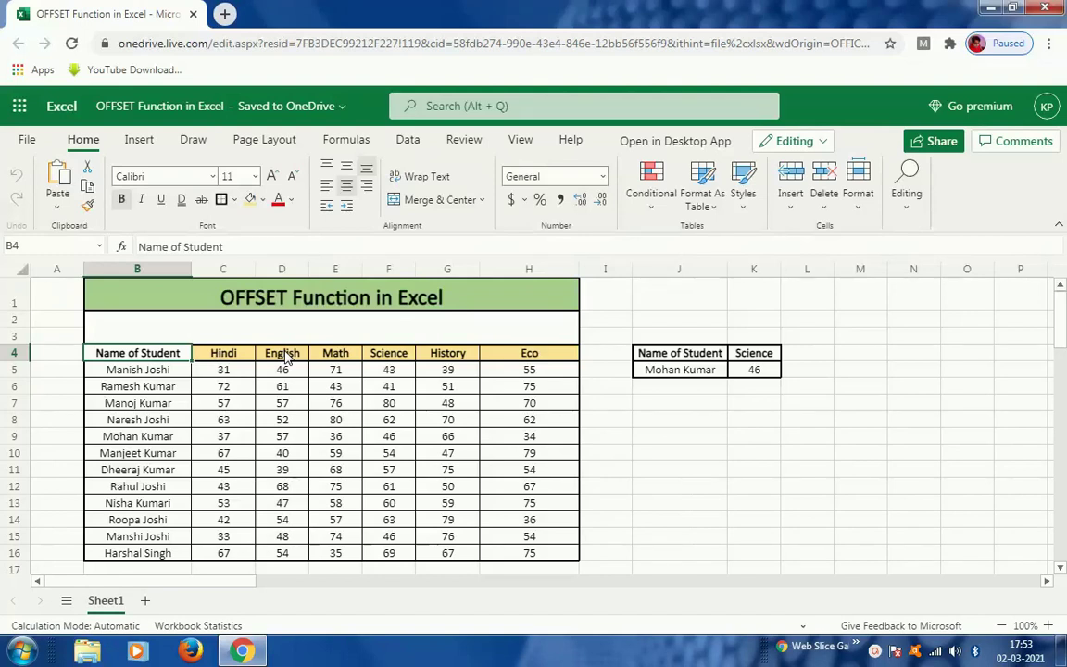
left_click(143, 352)
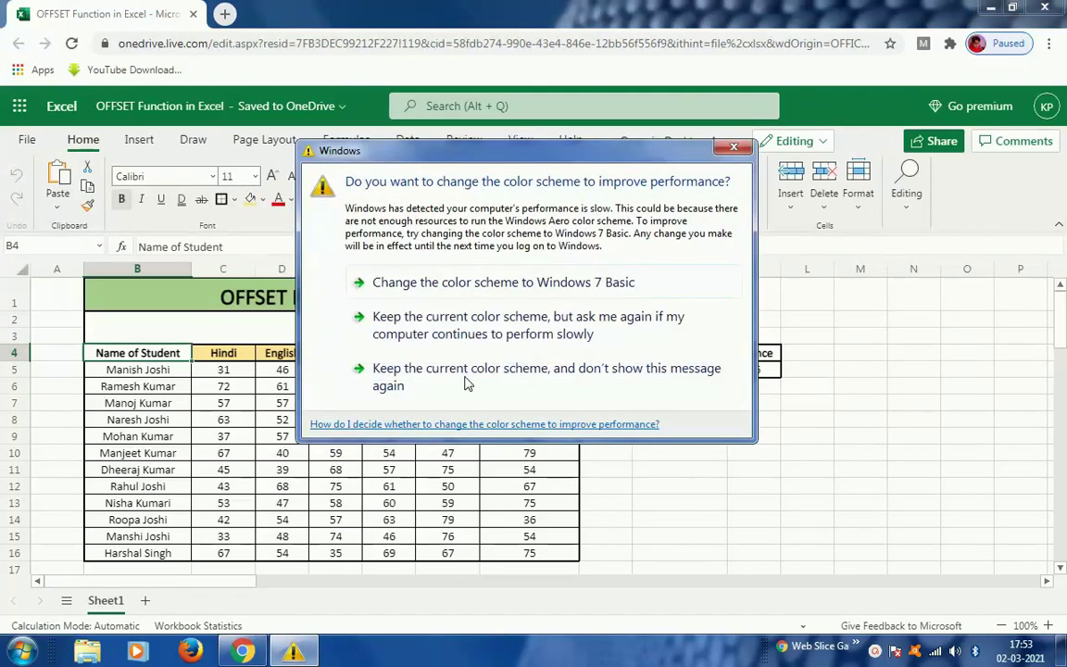
left_click(493, 289)
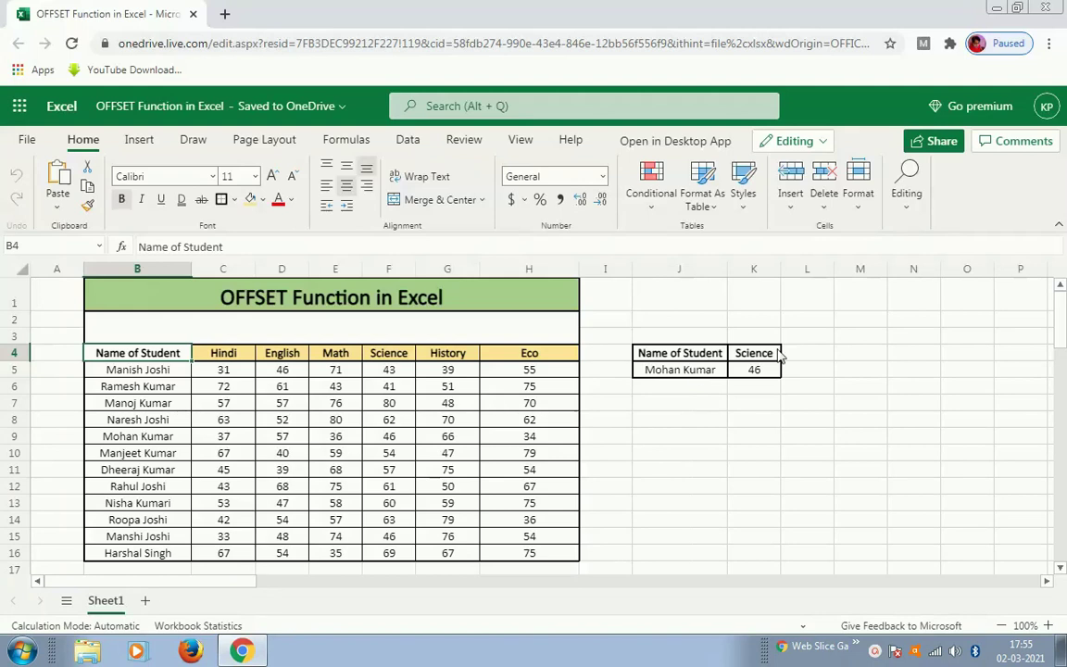
Compare the formula in K5 with the matching student's Science mark in F9, and clear K5.
left_click(752, 369)
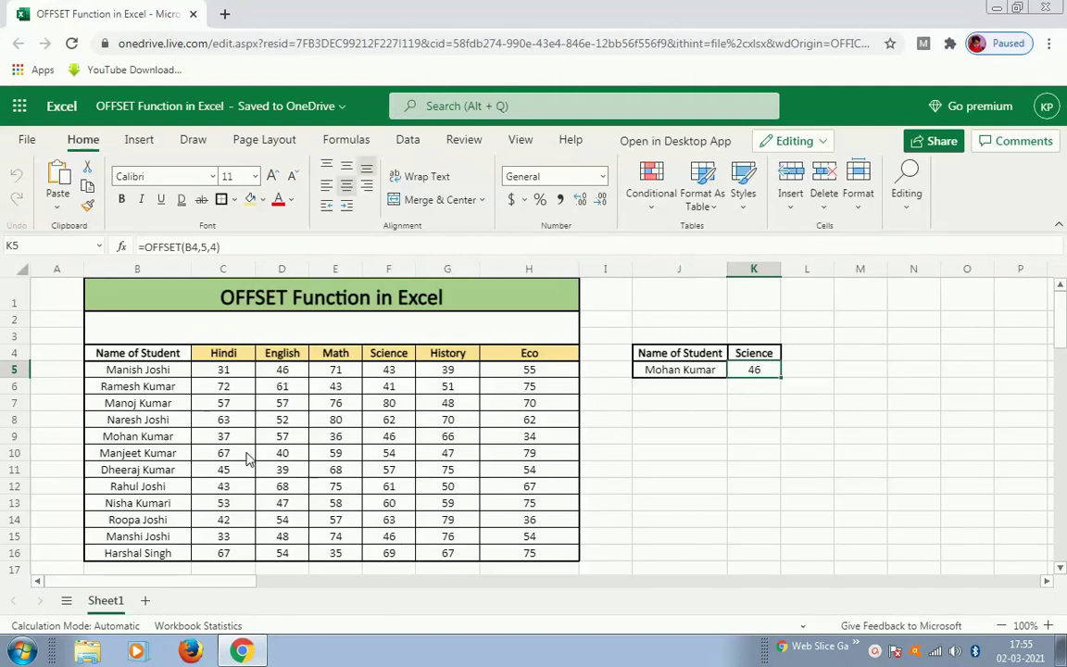
left_click(165, 440)
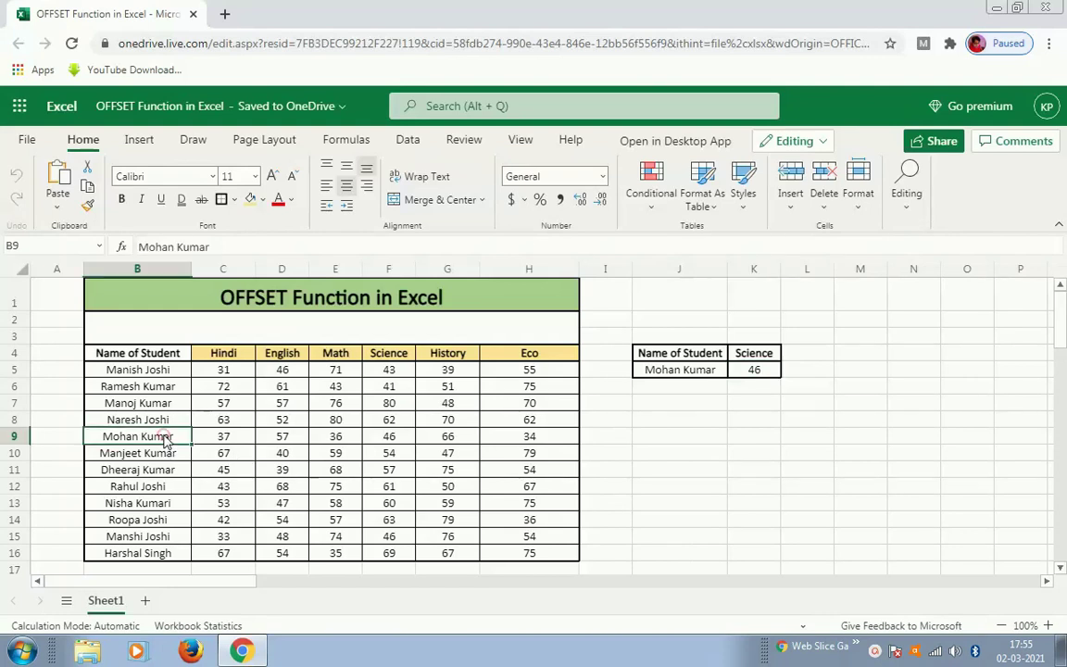
left_click(387, 437)
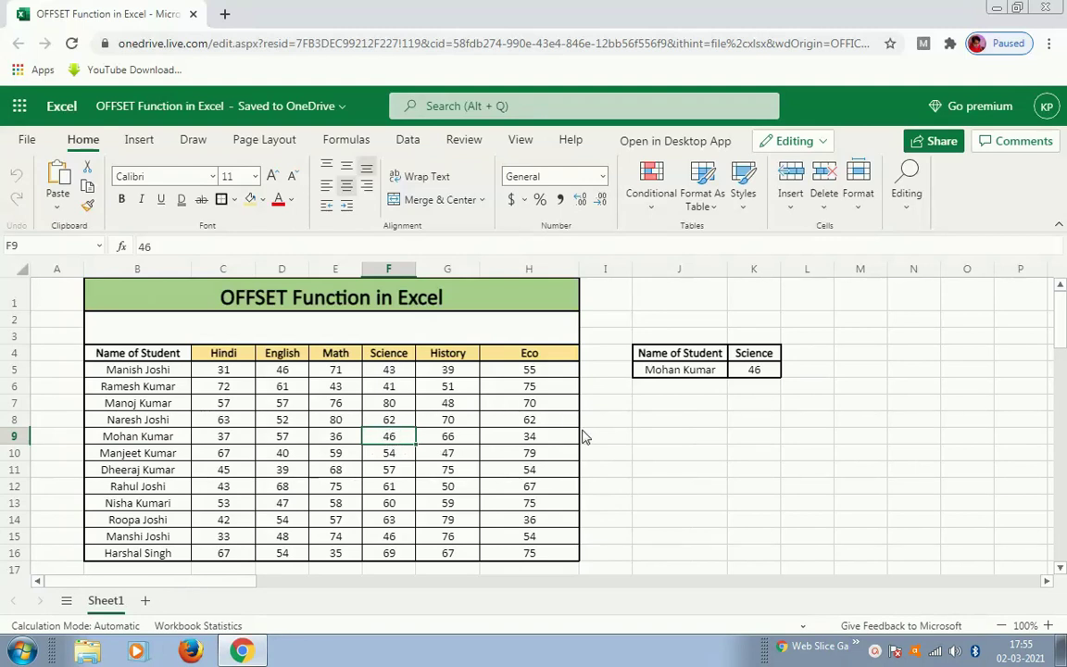
left_click(756, 370)
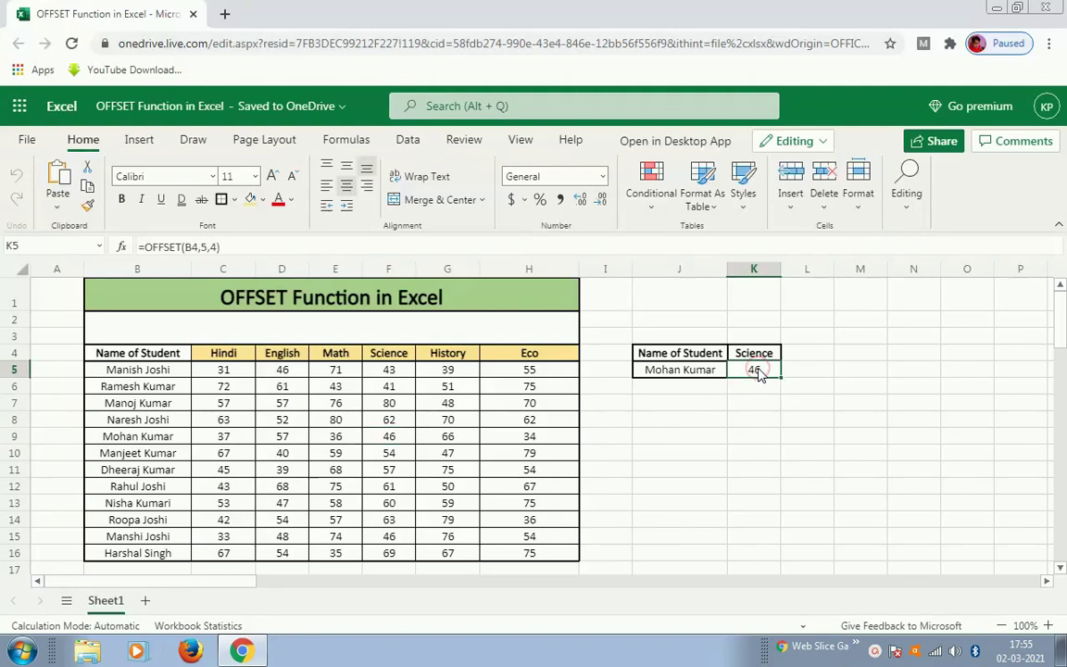
key("Left")
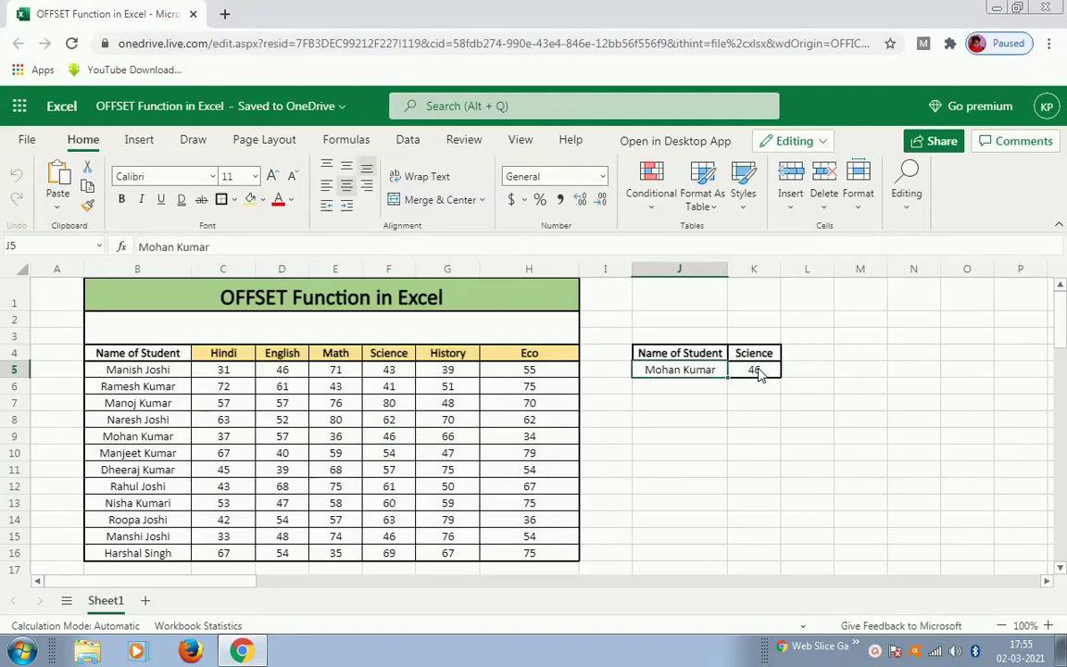
key("Right")
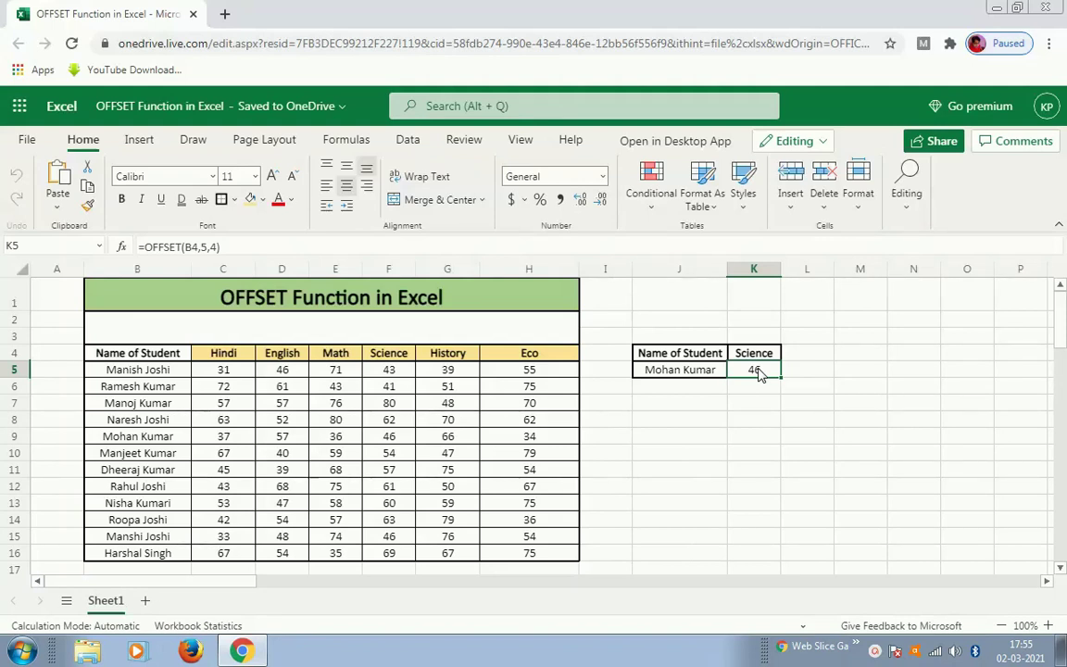
key("Delete")
key("Left")
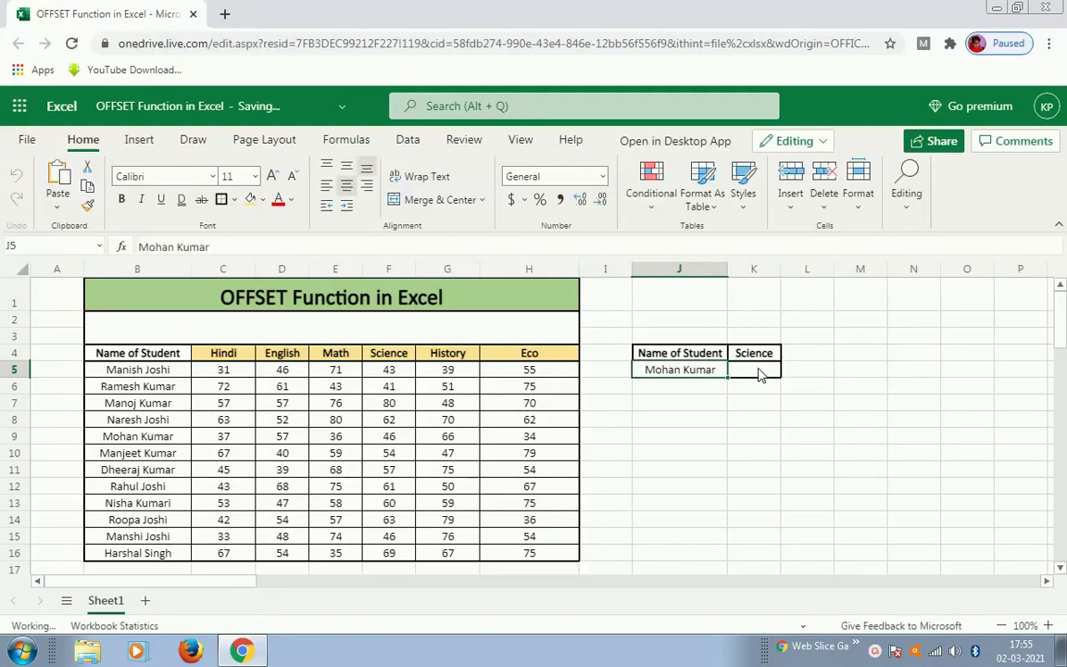
Enter the formula =OFFSET(B4,5,4) in K5, using the Name of Student header as the reference.
left_click(760, 373)
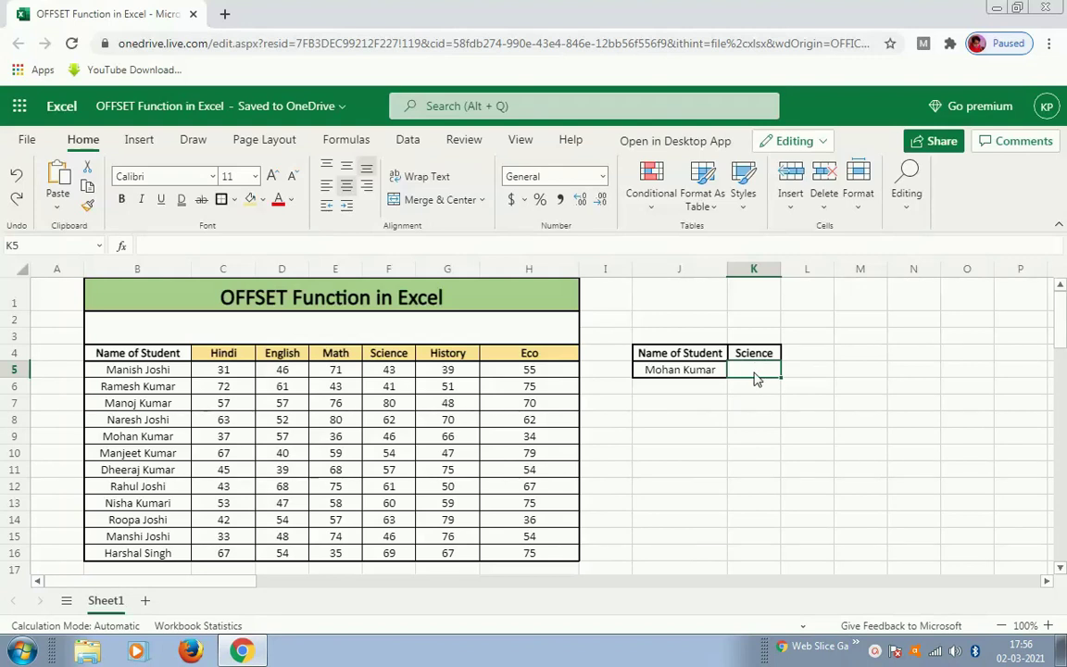
type("=")
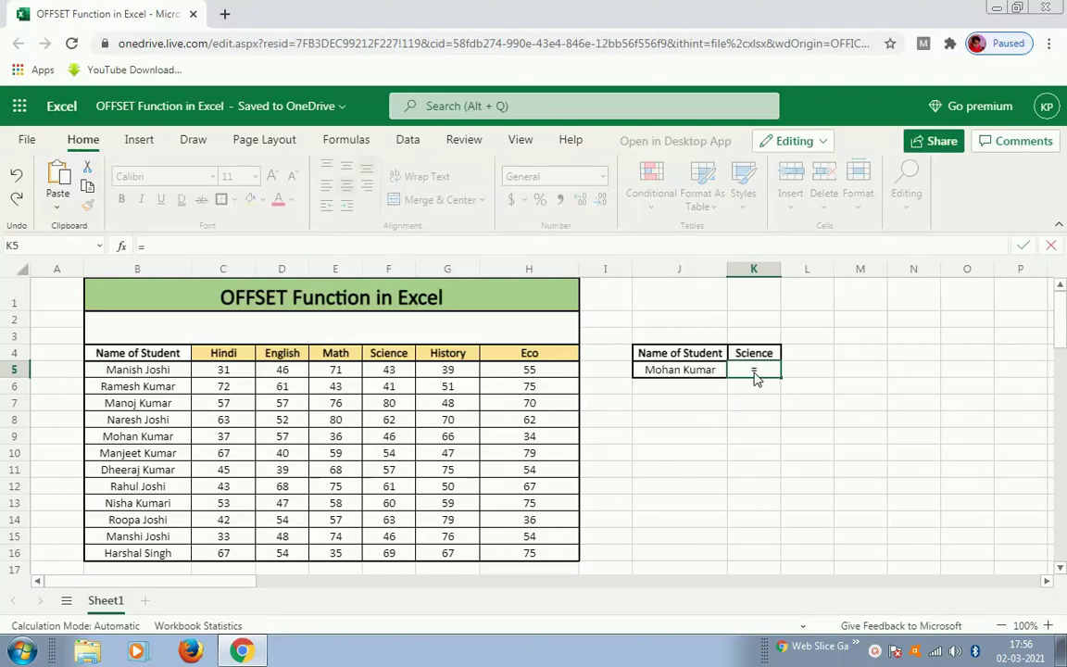
type("off")
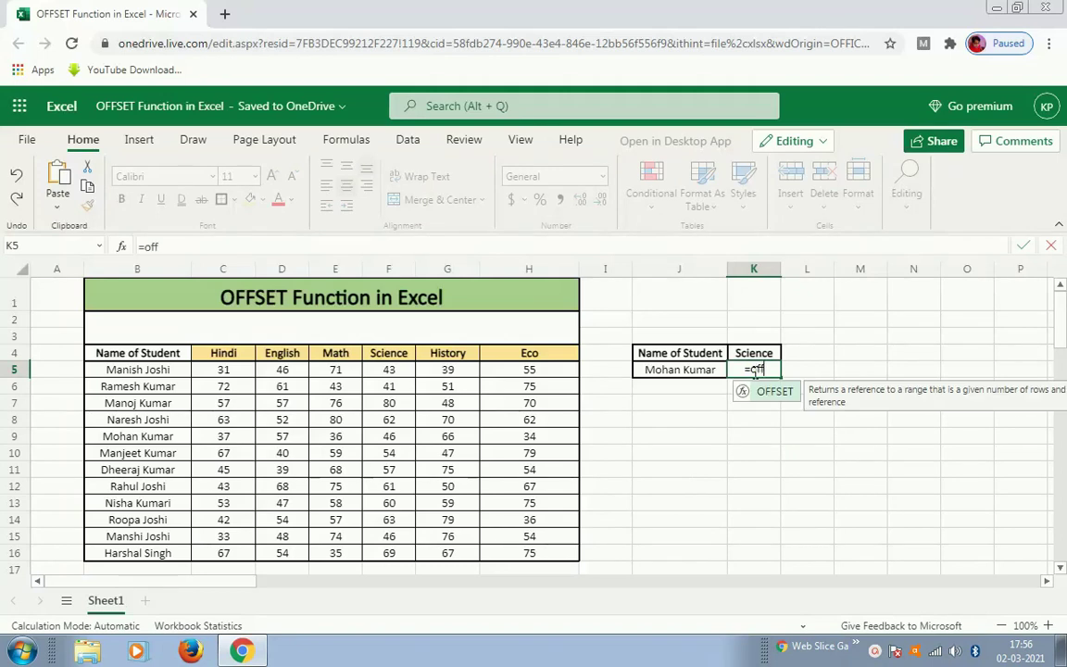
type("set")
key("Tab")
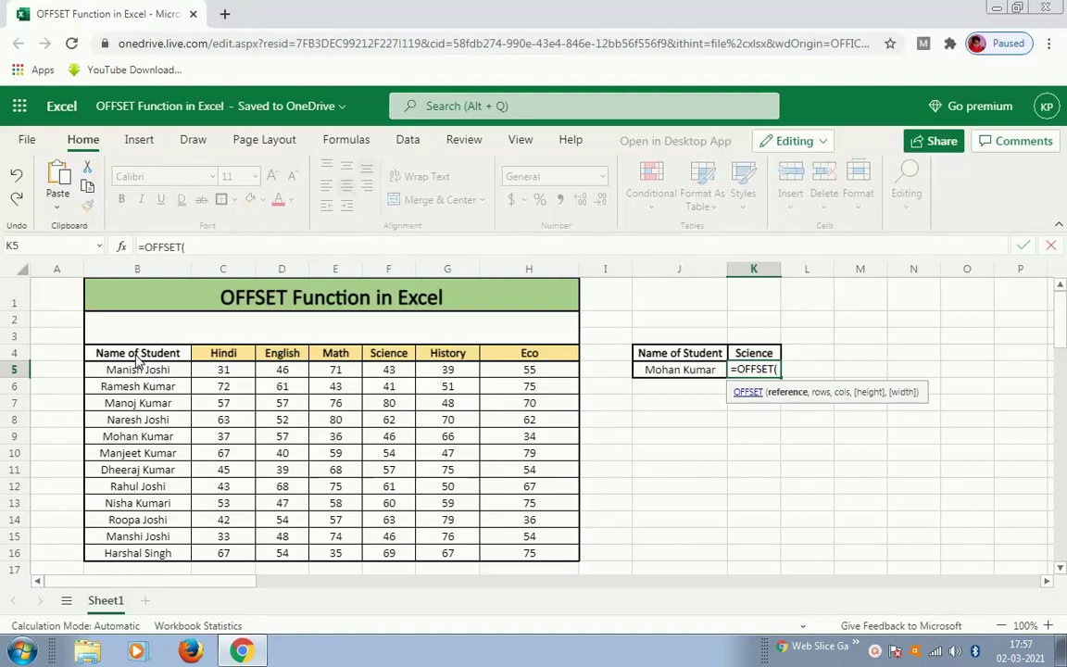
left_click(137, 356)
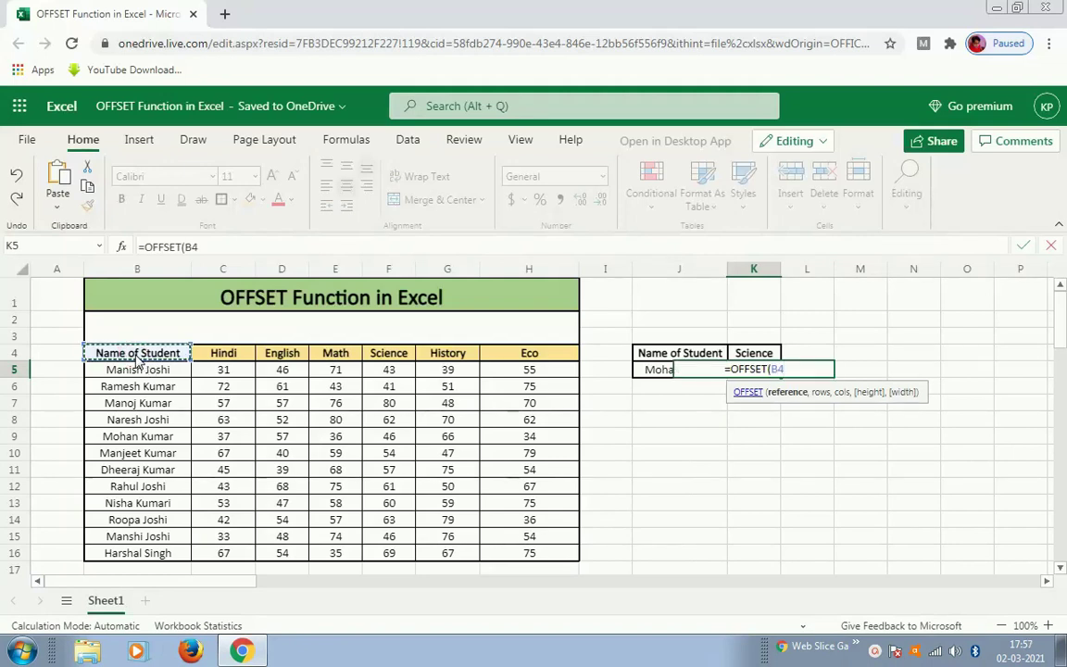
type(",")
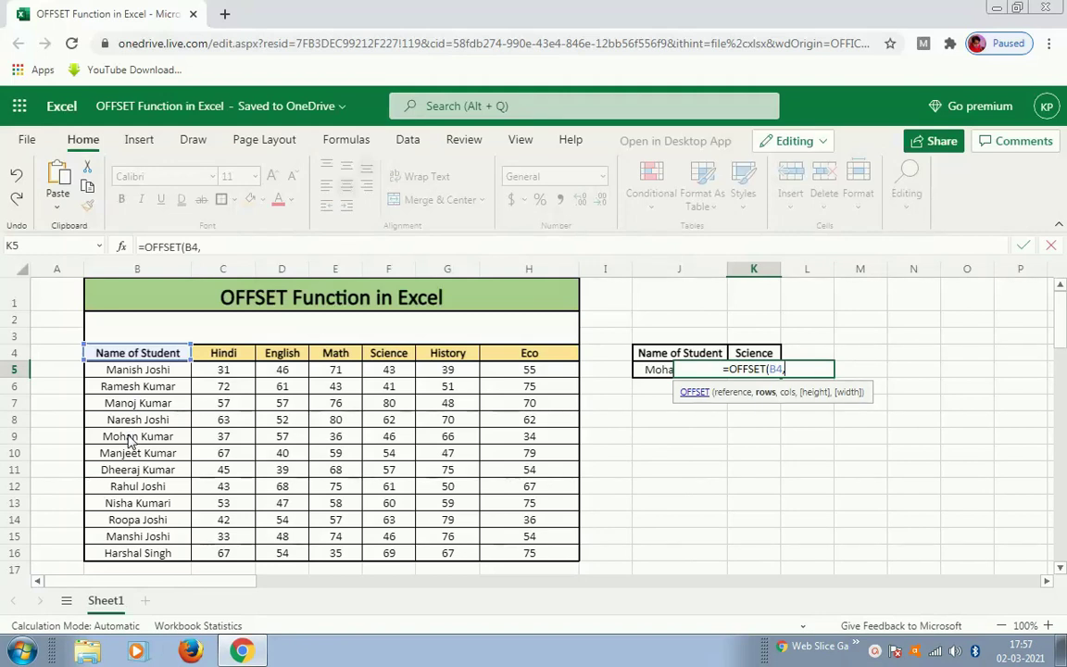
type("5,")
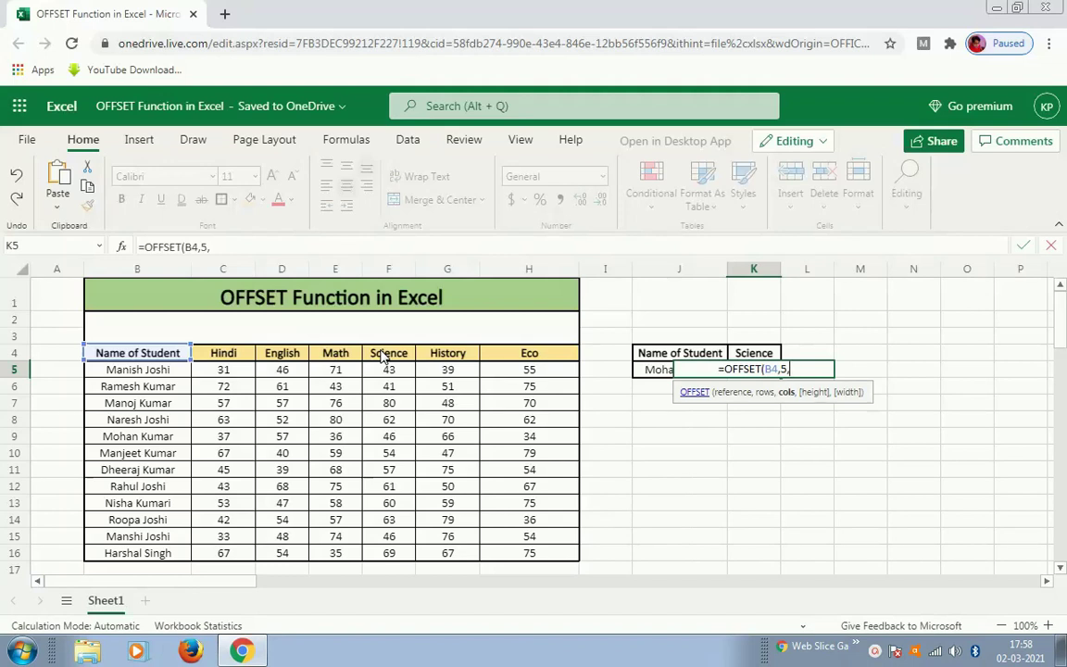
type("4")
type(")")
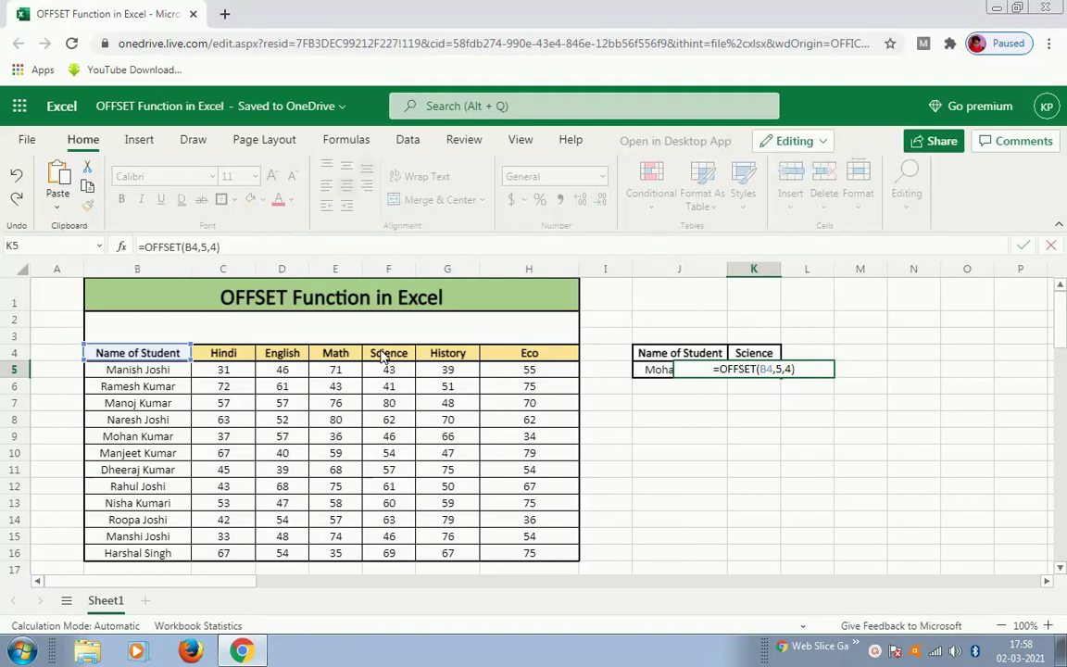
key("Return")
key("Up")
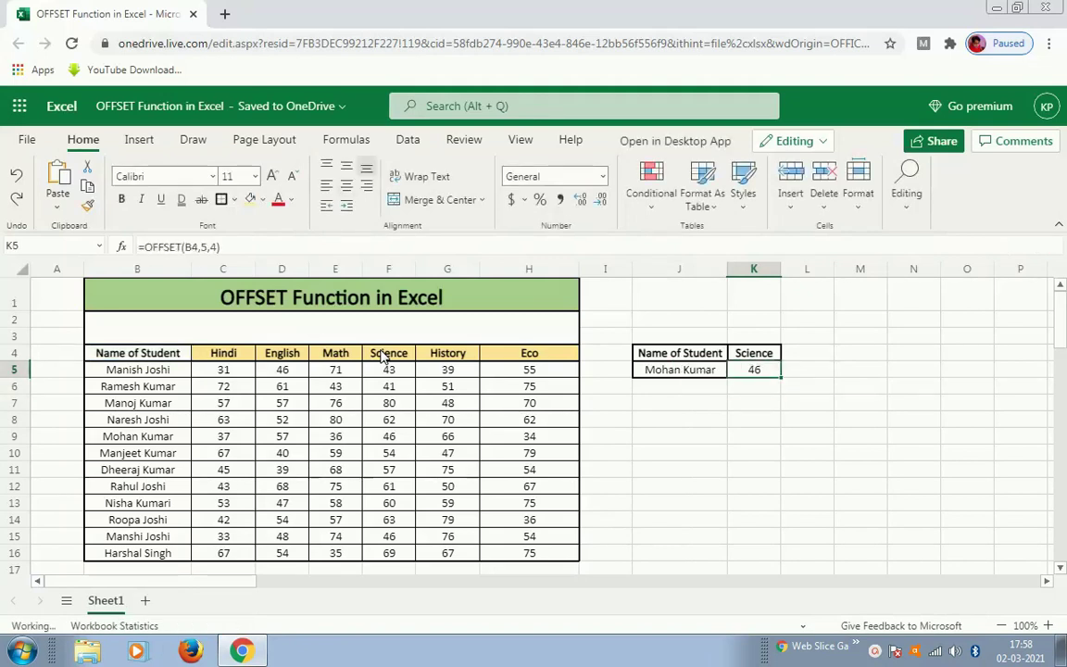
Change the subject header in K4 of the small lookup table to History.
key("Left")
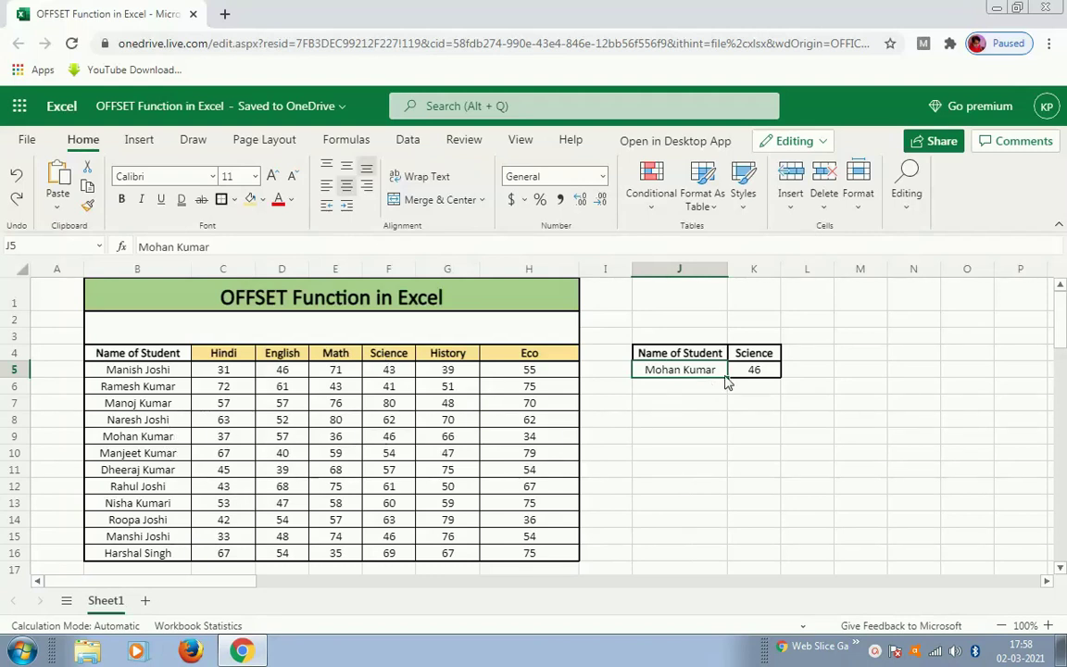
left_click(754, 371)
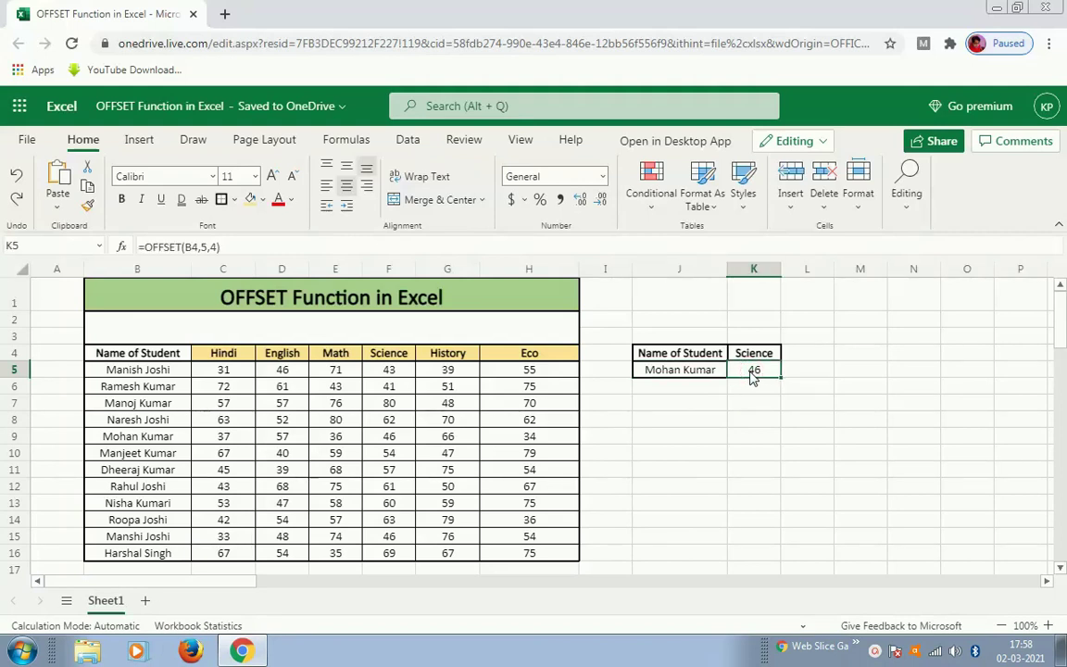
key("Up")
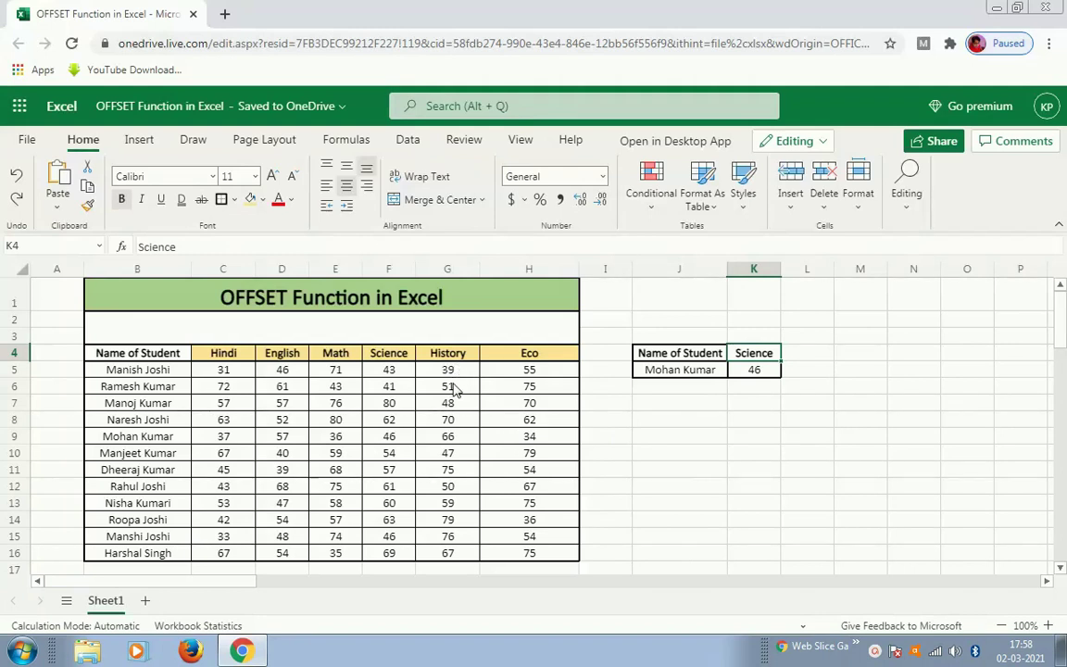
type("History")
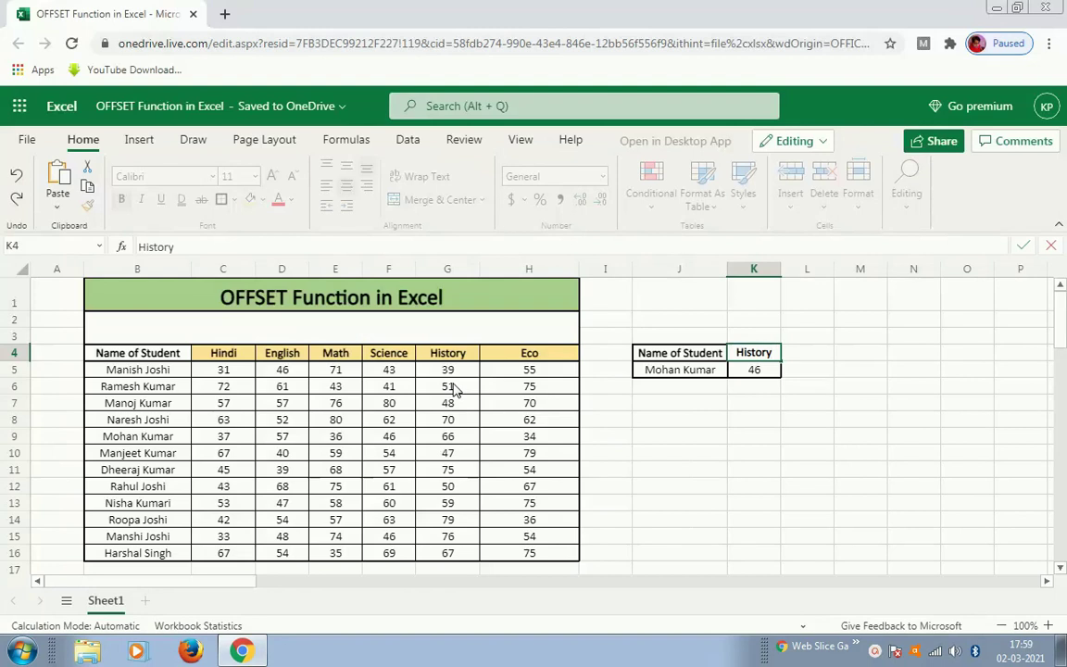
key("Return")
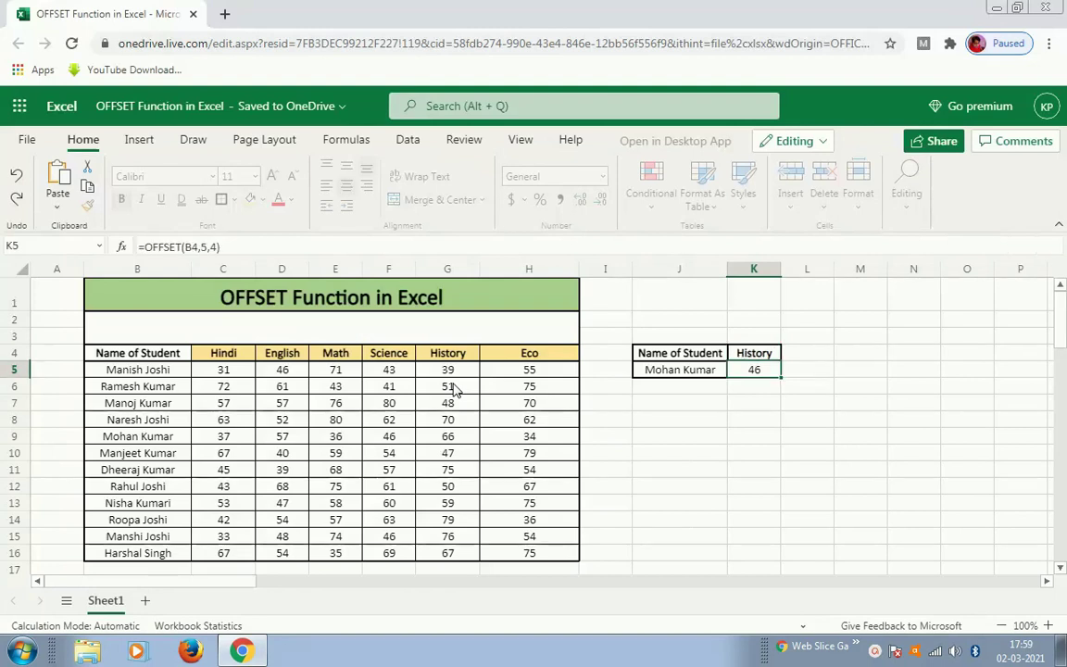
Set the cols argument of the OFFSET formula in K5 to 5 and check it against the student's History mark in G9.
key("Up")
key("Down")
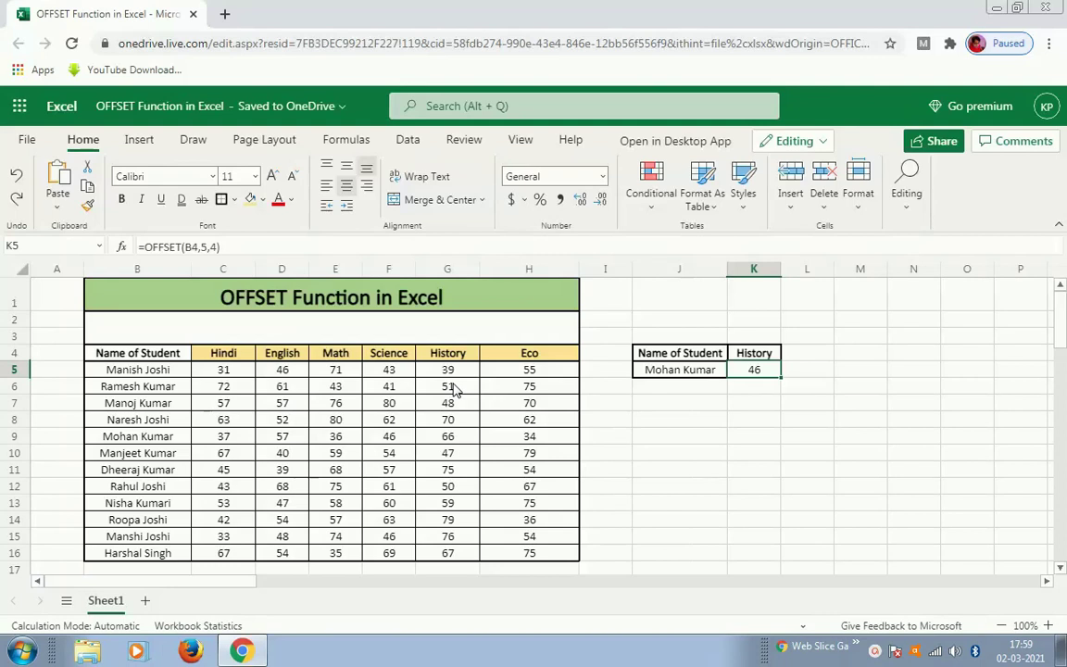
key("Up")
key("Down")
key("F2")
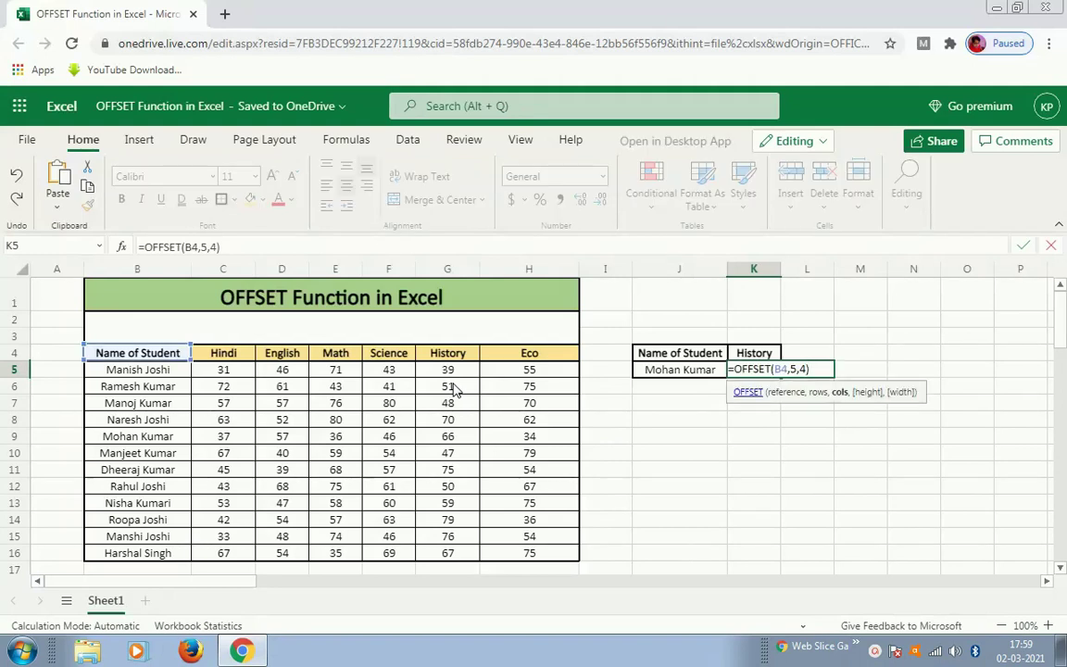
key("Left")
key("shift+Left")
type("5")
key("ctrl+Return")
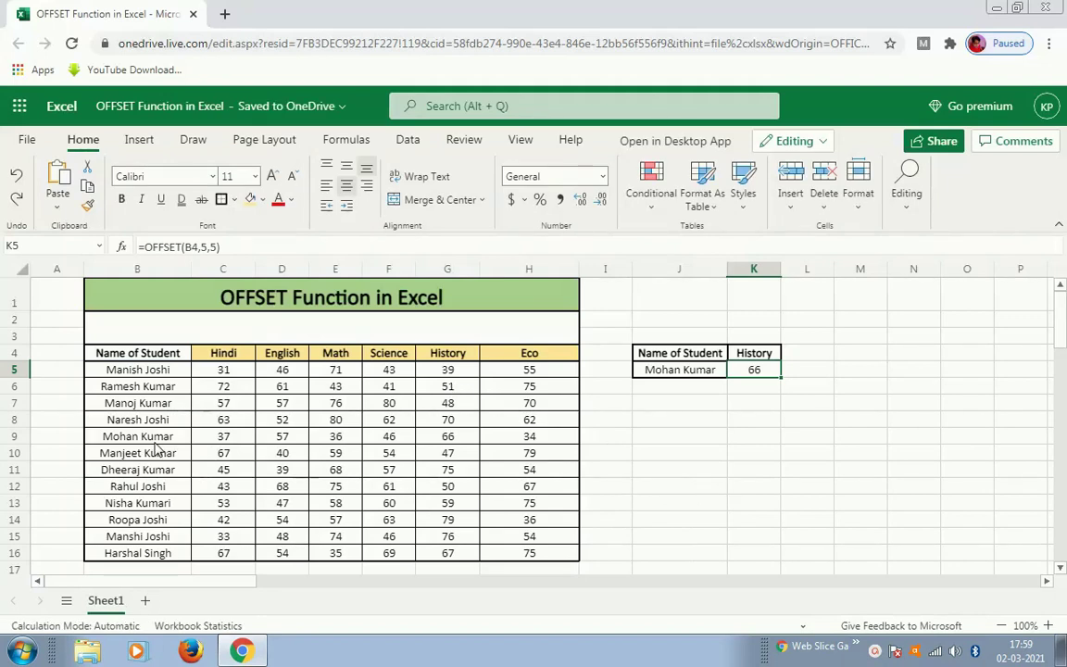
left_click(447, 437)
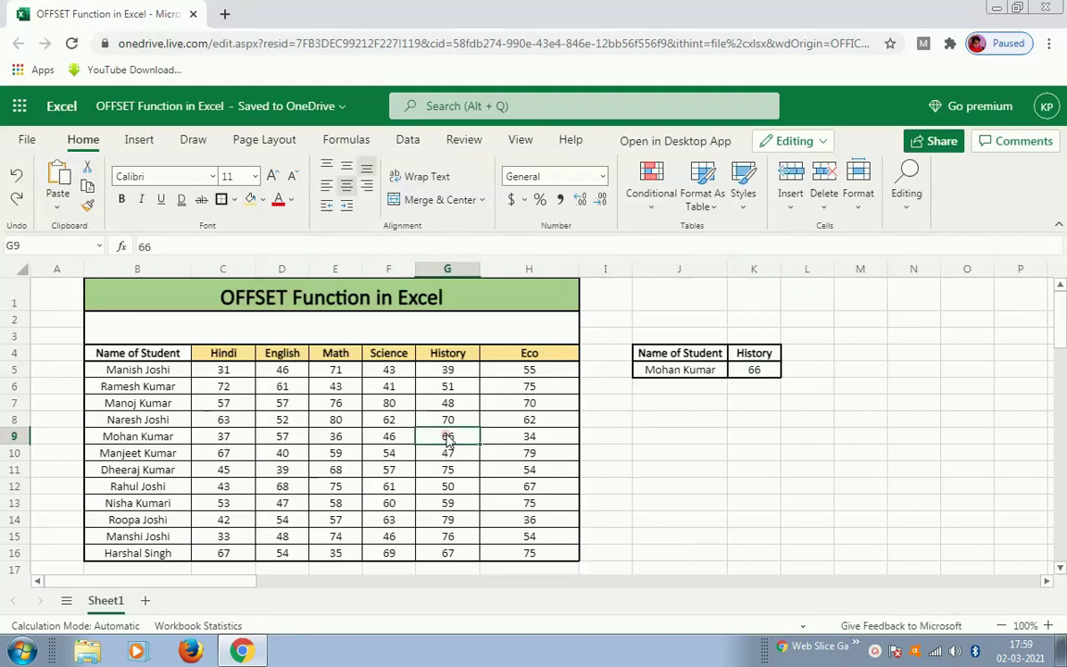
Replace the student name in J5 with the full name of the student listed in row 12.
left_click(763, 371)
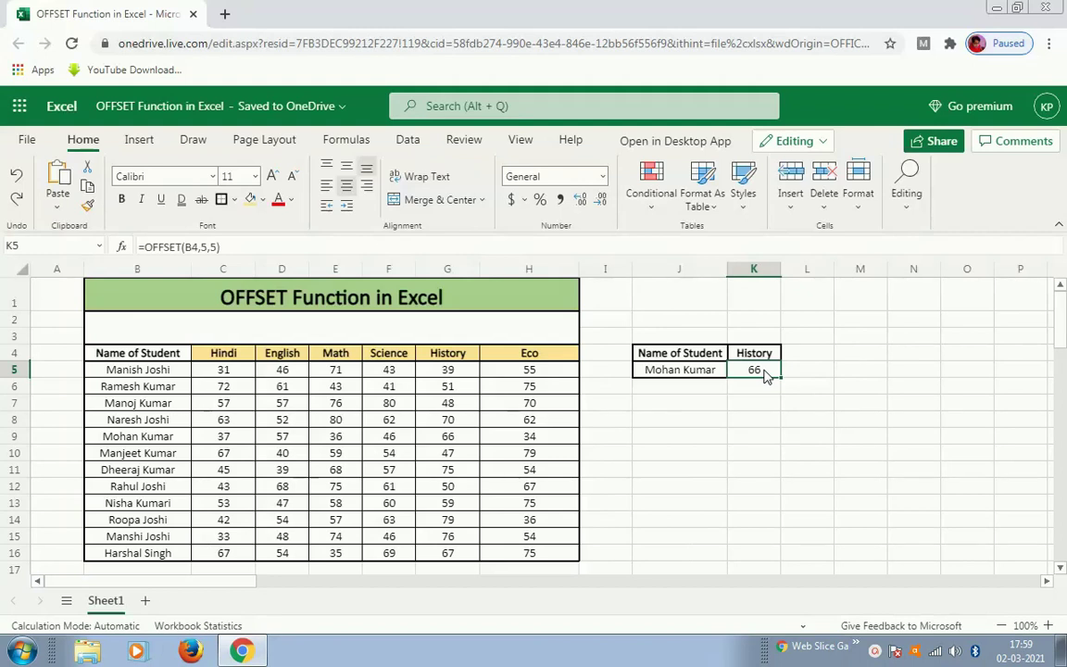
key("Left")
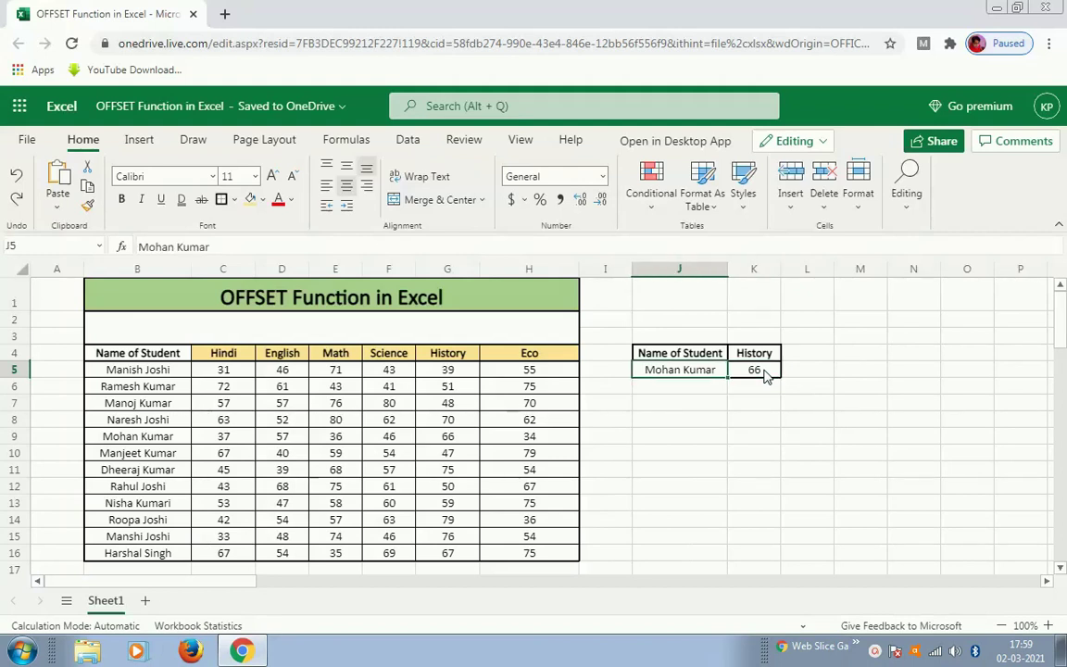
key("Delete")
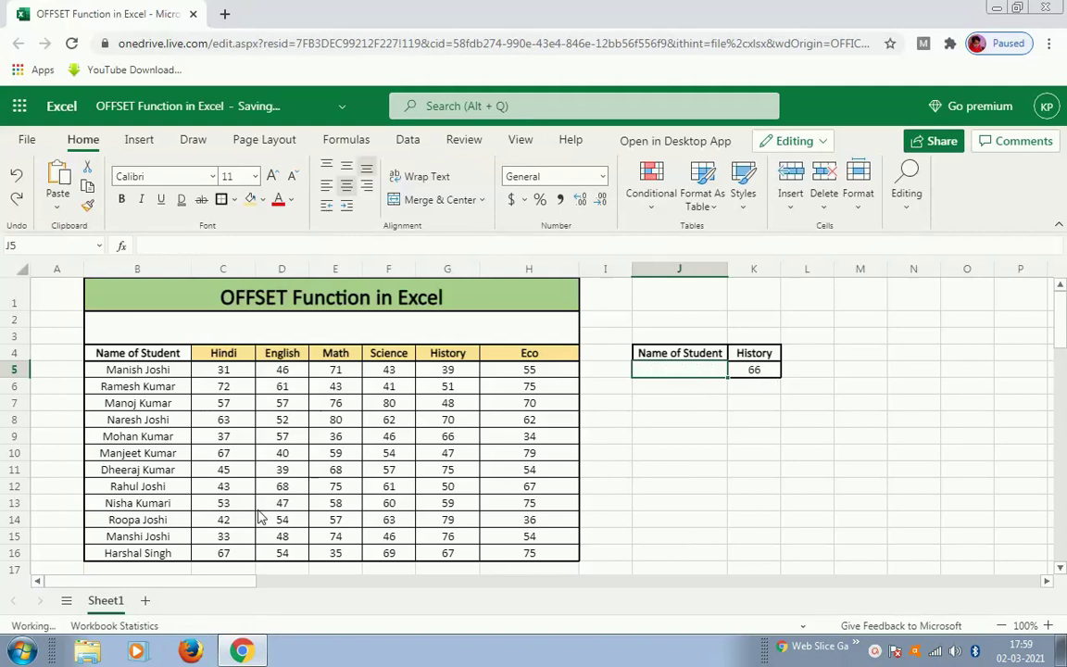
left_click(127, 489)
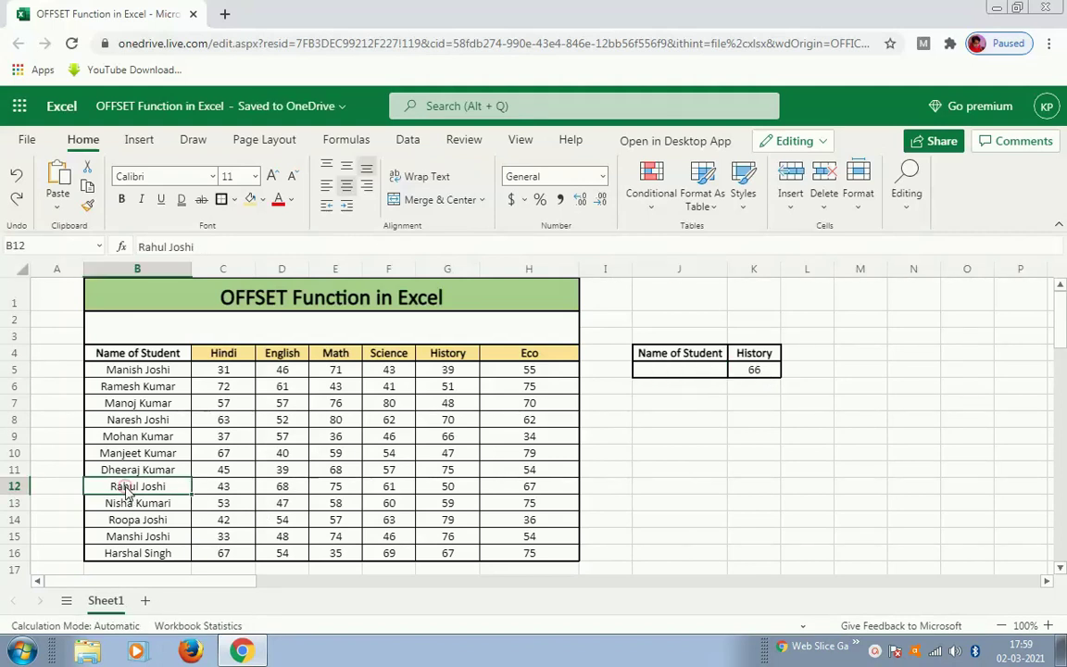
left_click(688, 368)
type("Ra")
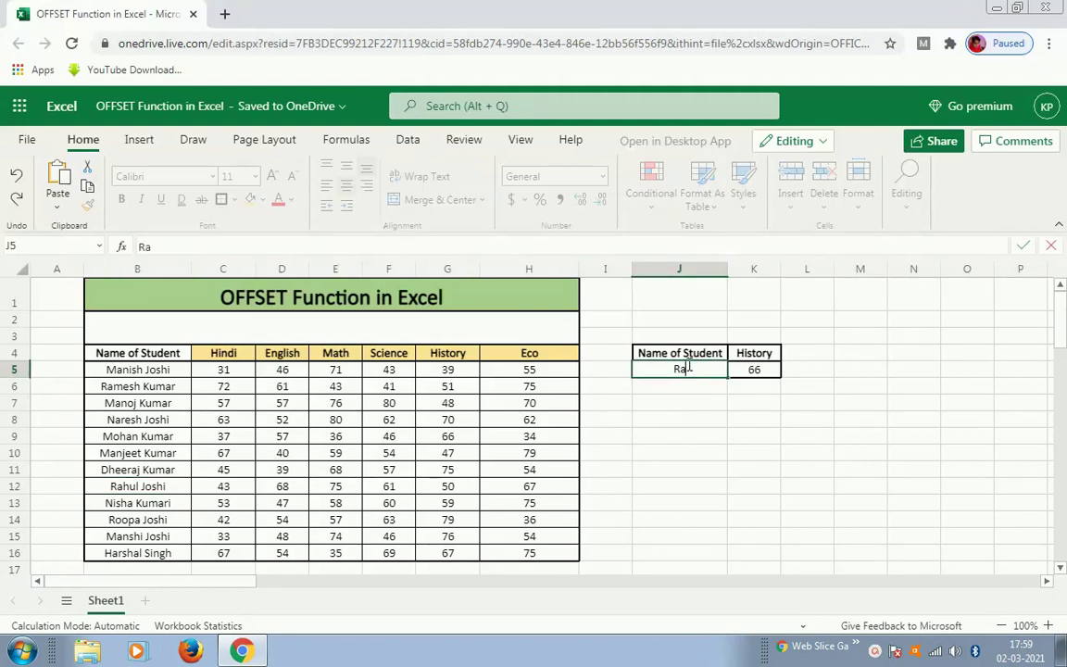
type("hulJoshi")
key("Return")
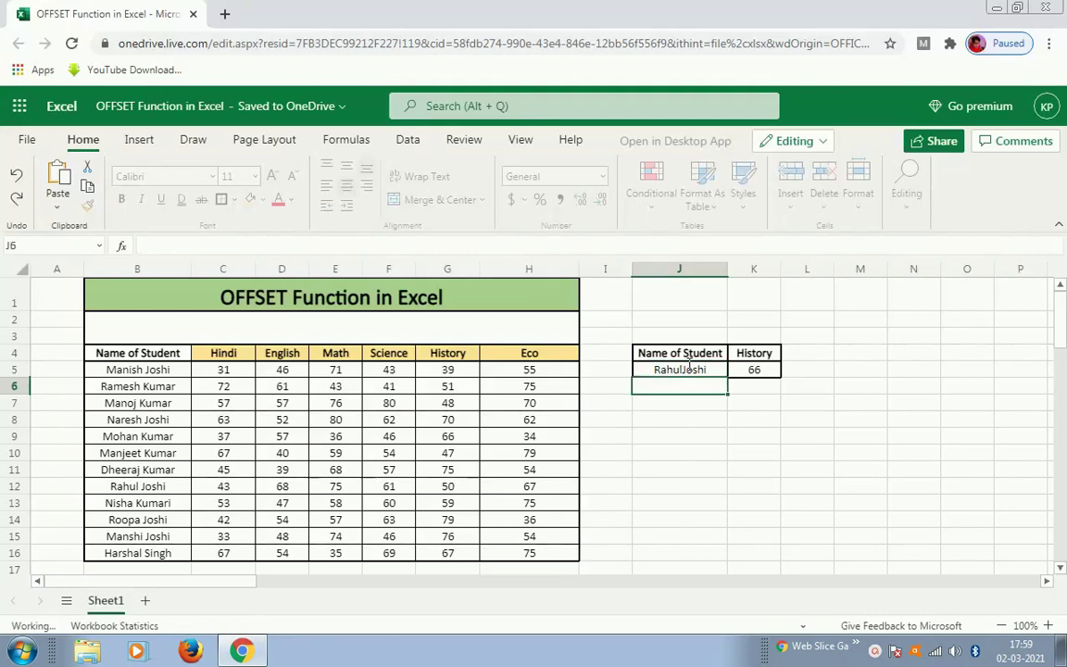
left_click(691, 370)
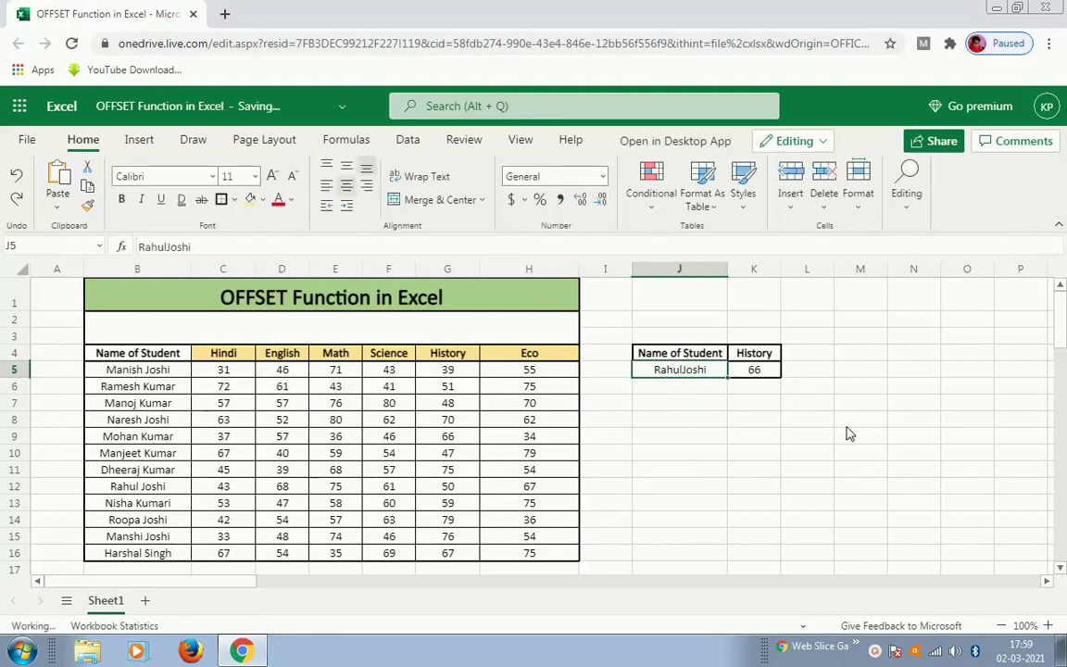
Insert the missing space between the first and last name of the student in J5.
key("F2")
key("Left")
key("Left")
key("Left")
key("Left")
key("Left")
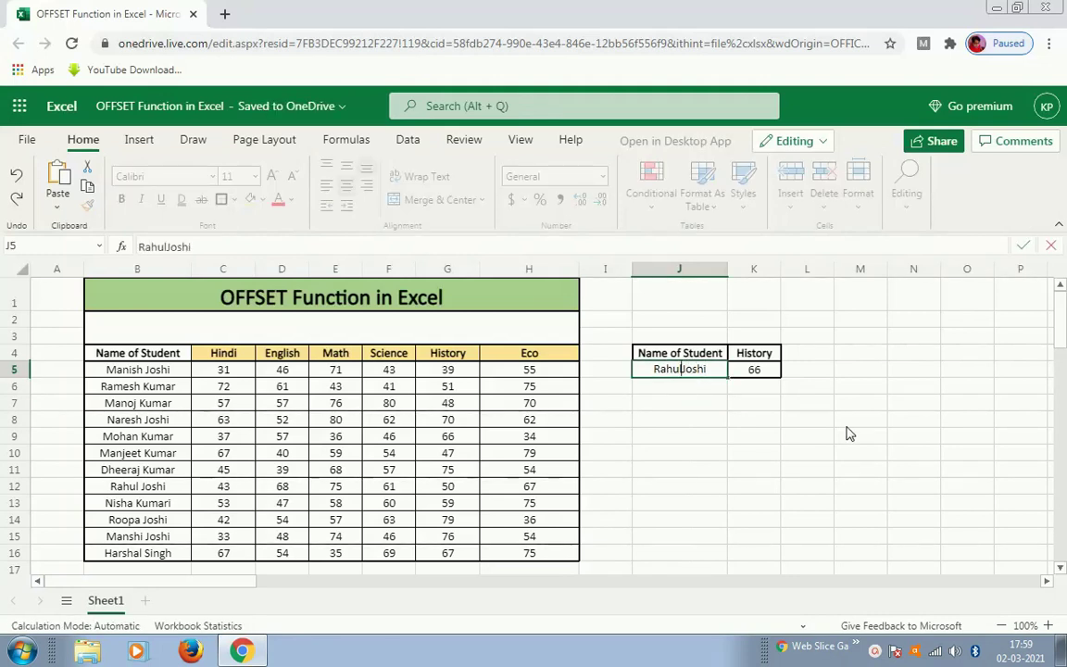
key("Tab")
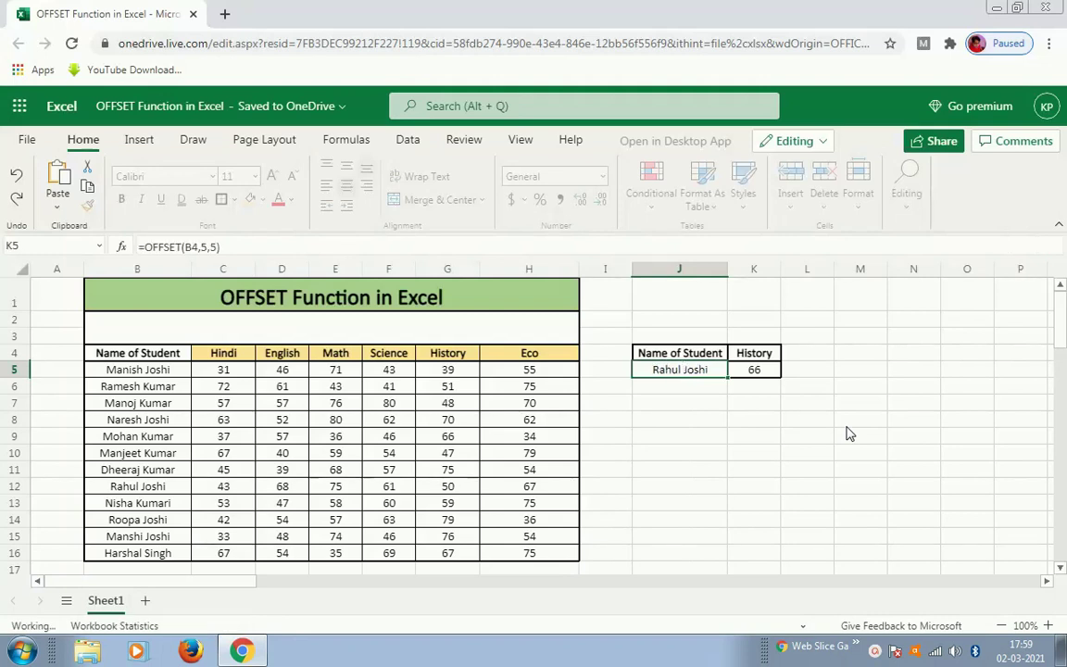
Locate the row 12 student's Math mark and change the lookup table's subject header in K4 to Math.
left_click(184, 491)
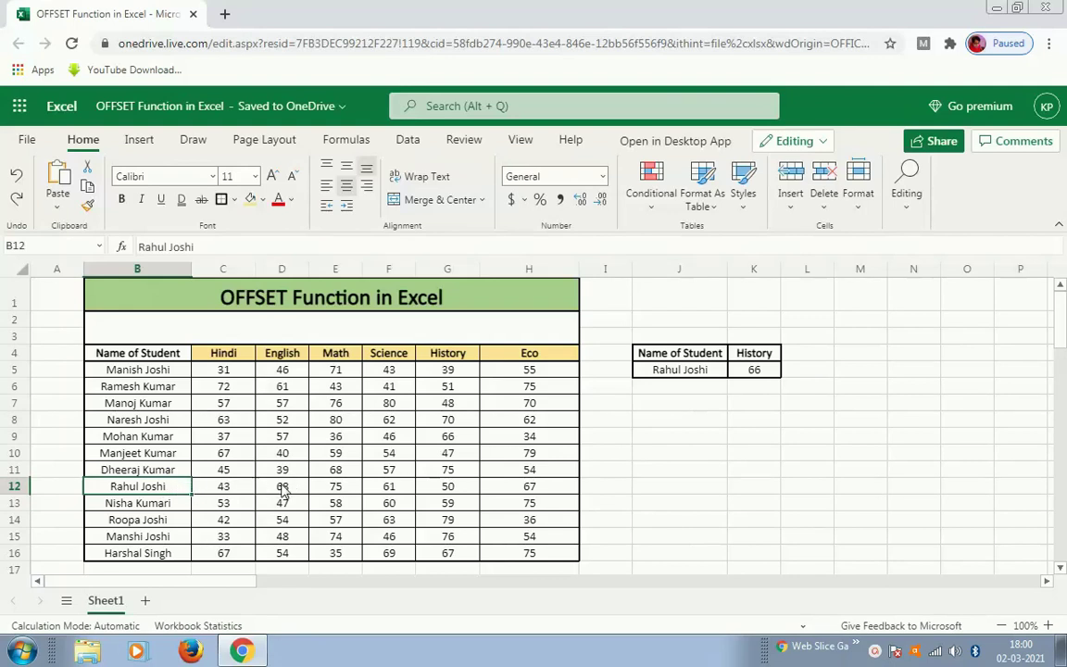
left_click(339, 491)
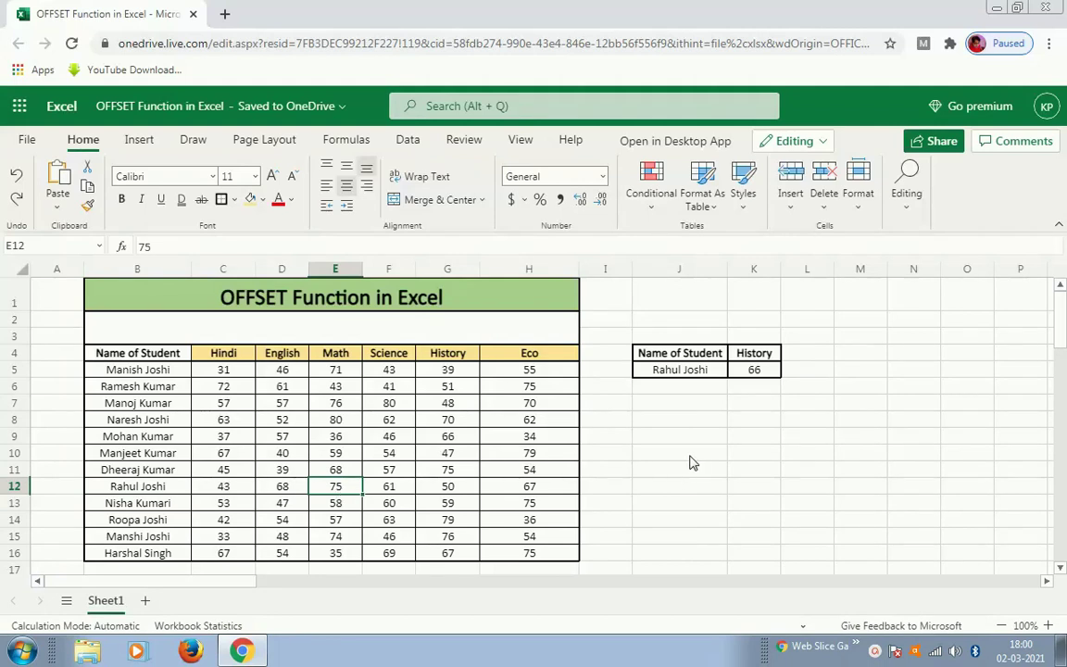
left_click(758, 355)
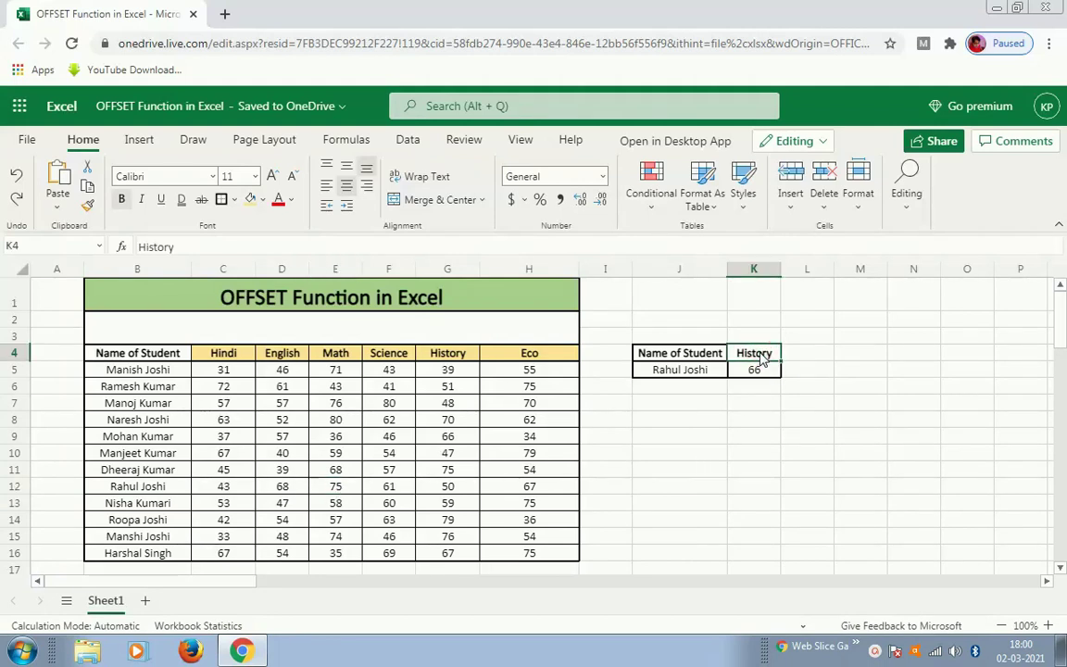
type("Math")
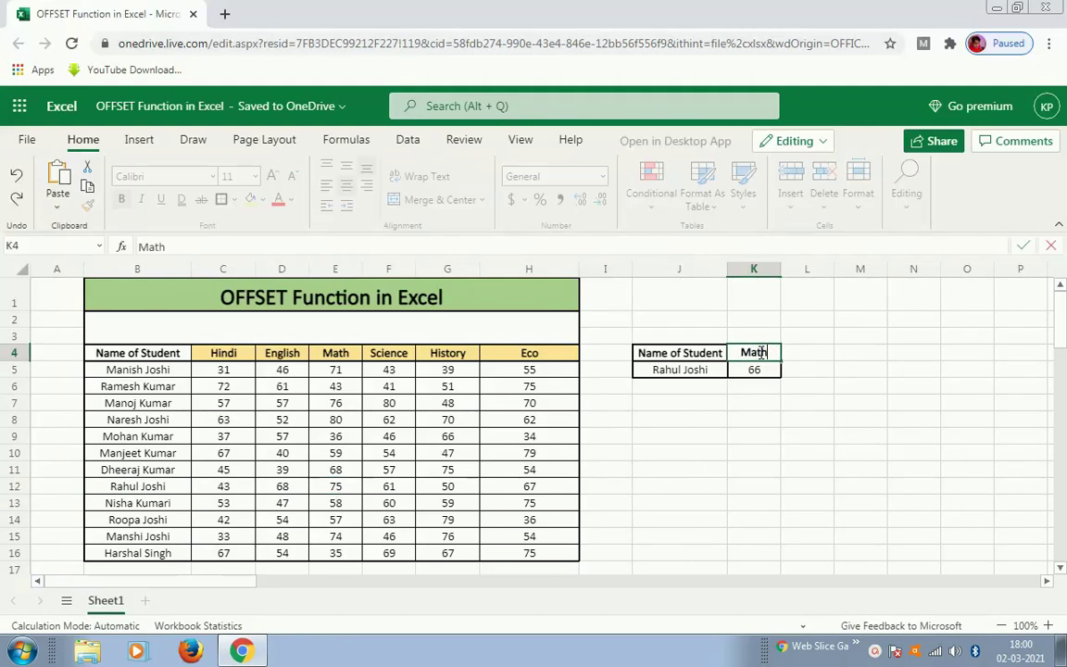
key("Return")
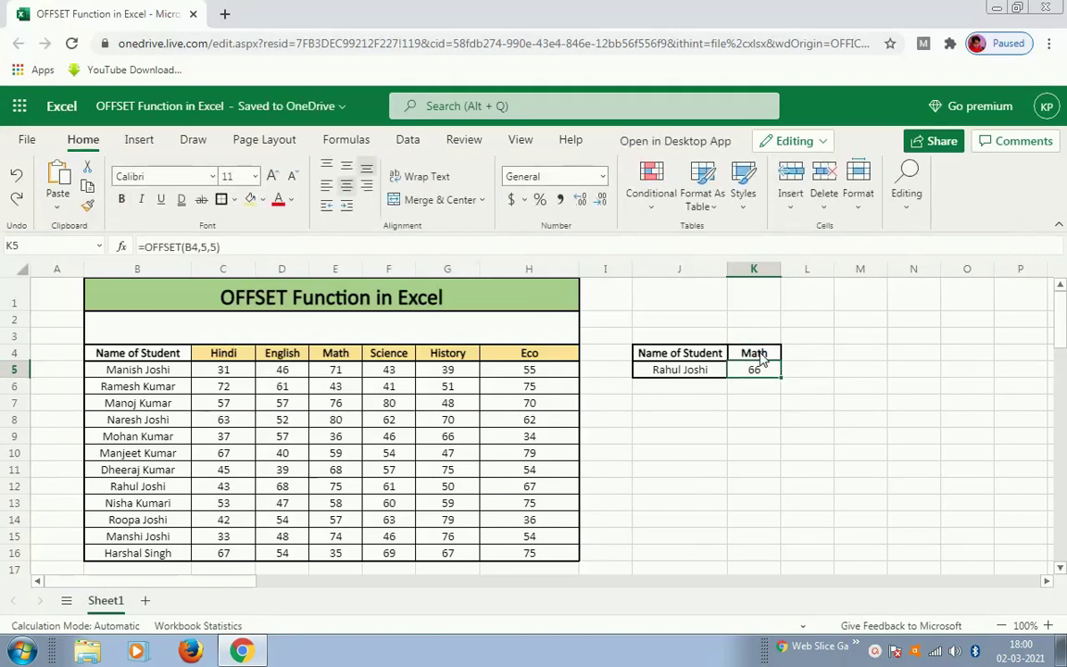
Set the rows argument of the OFFSET formula in K5 to 8, keeping B4 as the reference.
key("F2")
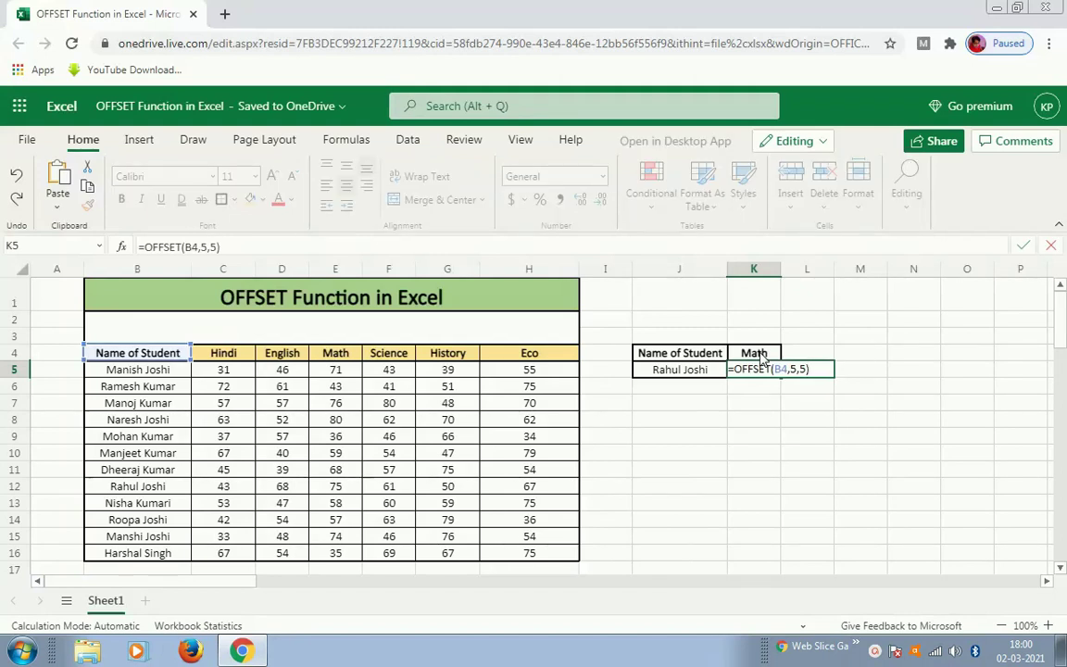
key("Left")
key("Left")
key("Left")
key("Left")
key("Left")
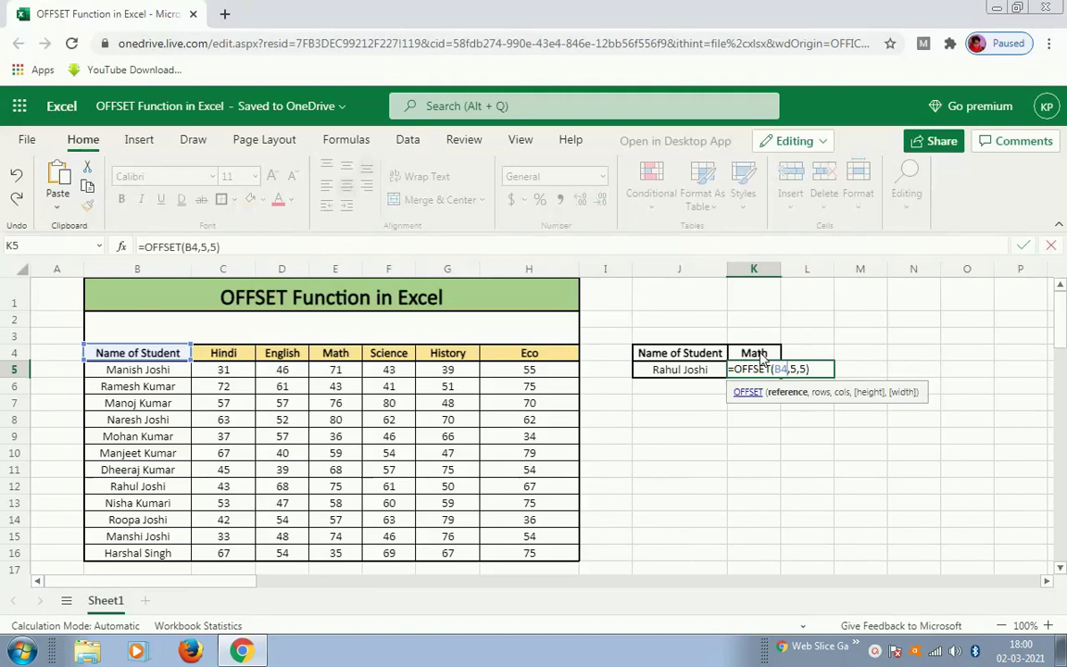
key("Right")
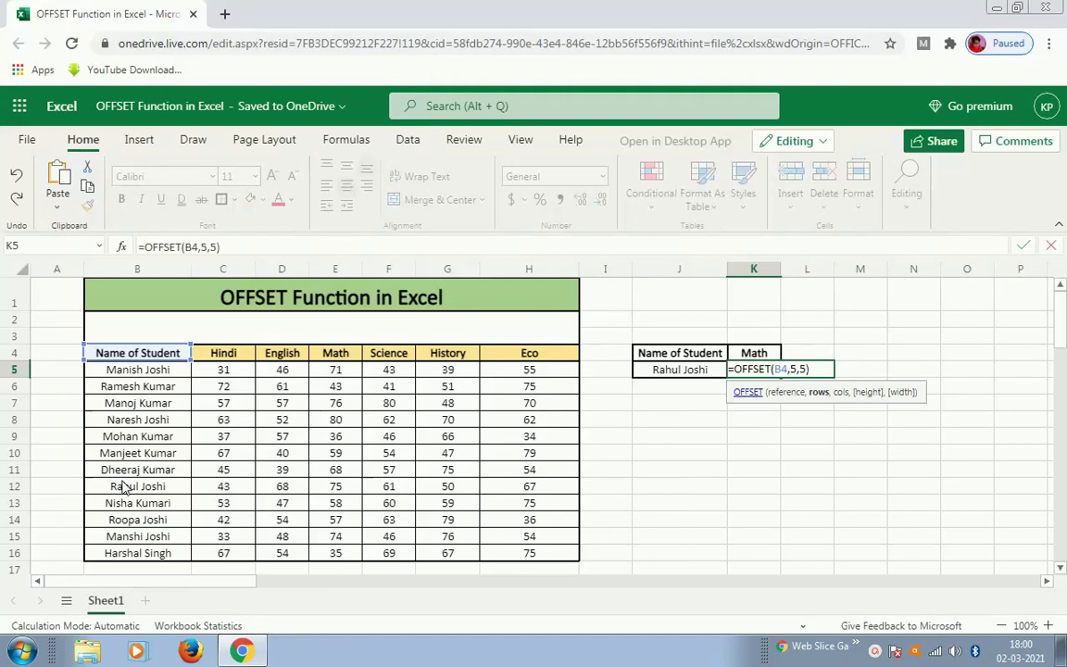
key("Right")
key("shift+Left")
type("8")
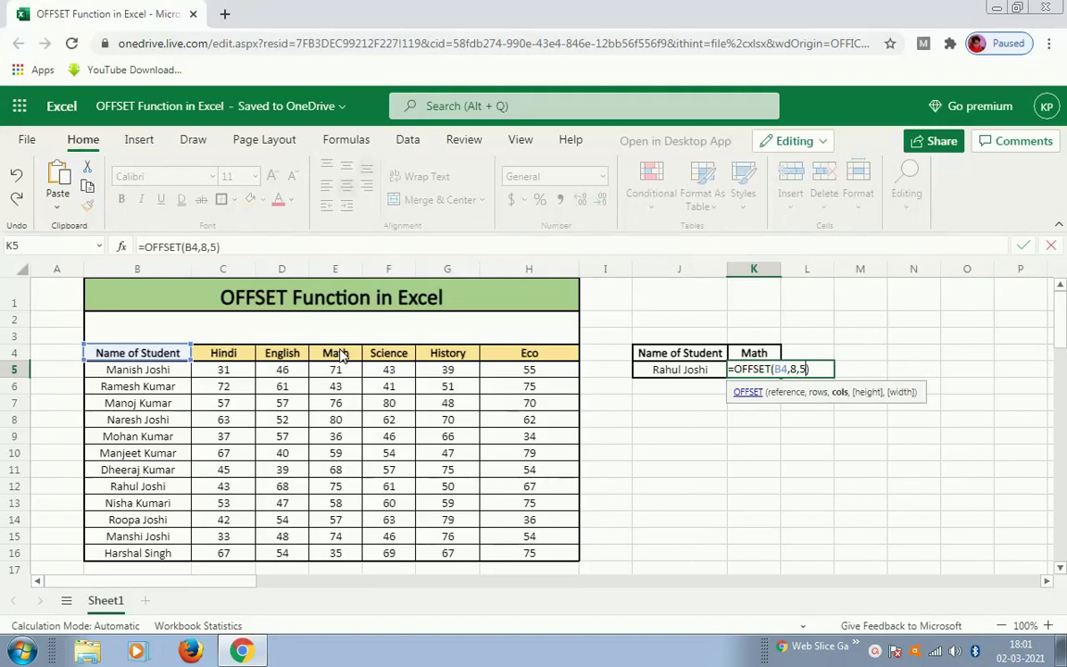
Set the cols argument of the OFFSET formula in K5 to 3 and commit the formula.
key("Right")
key("shift+Right")
type("3")
key("Right")
key("ctrl+Return")
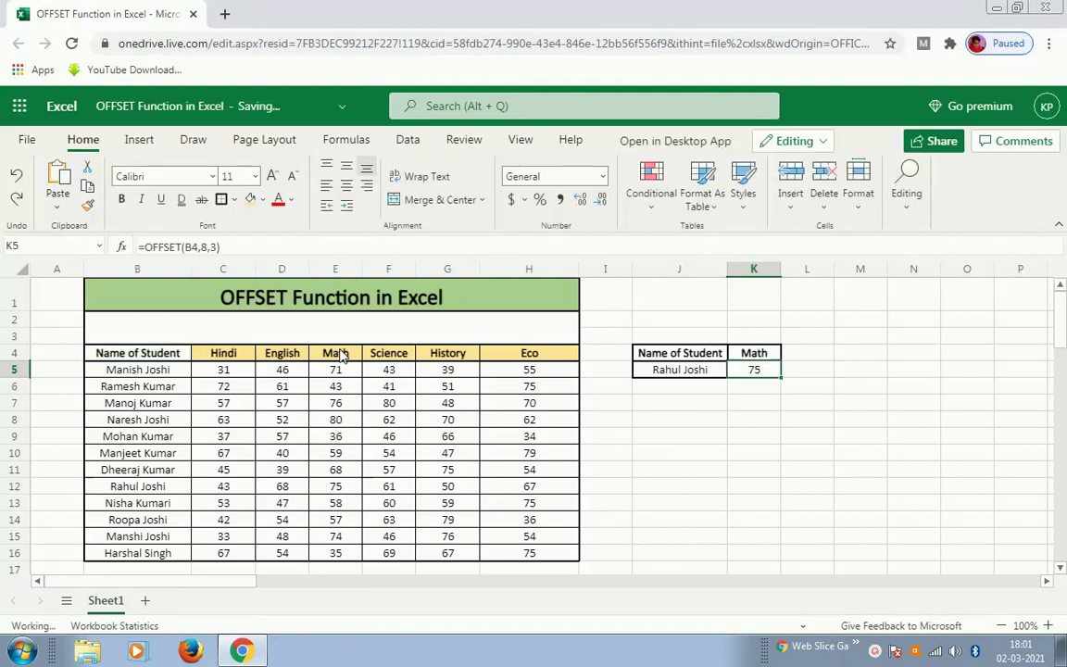
Check the result in K5 against the row 12 student's Math mark in E12.
key("Left")
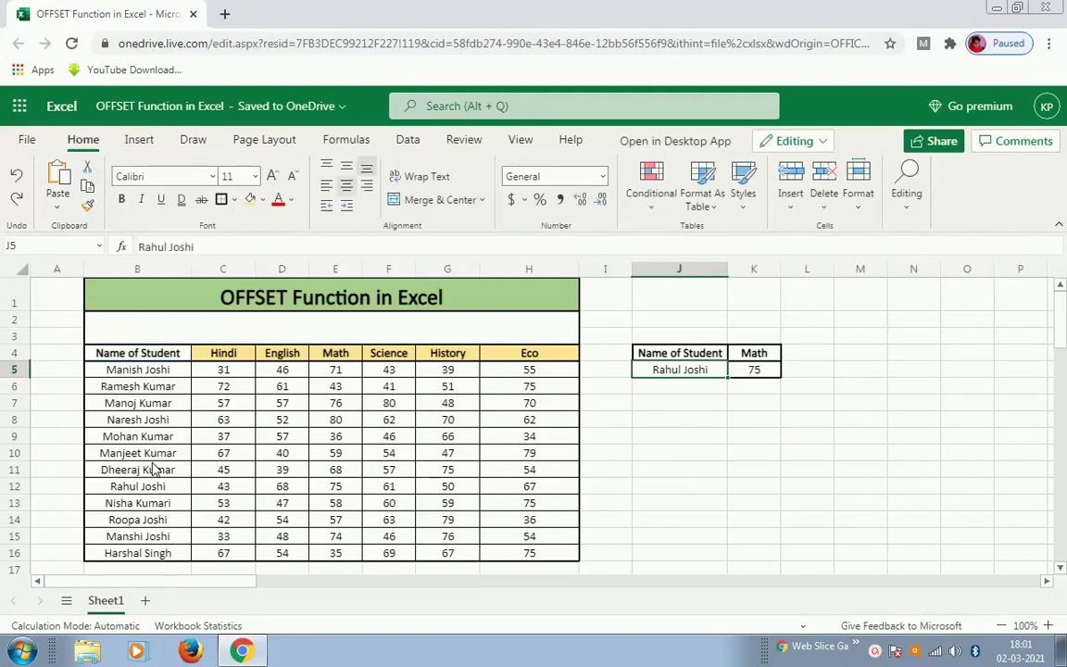
left_click(140, 488)
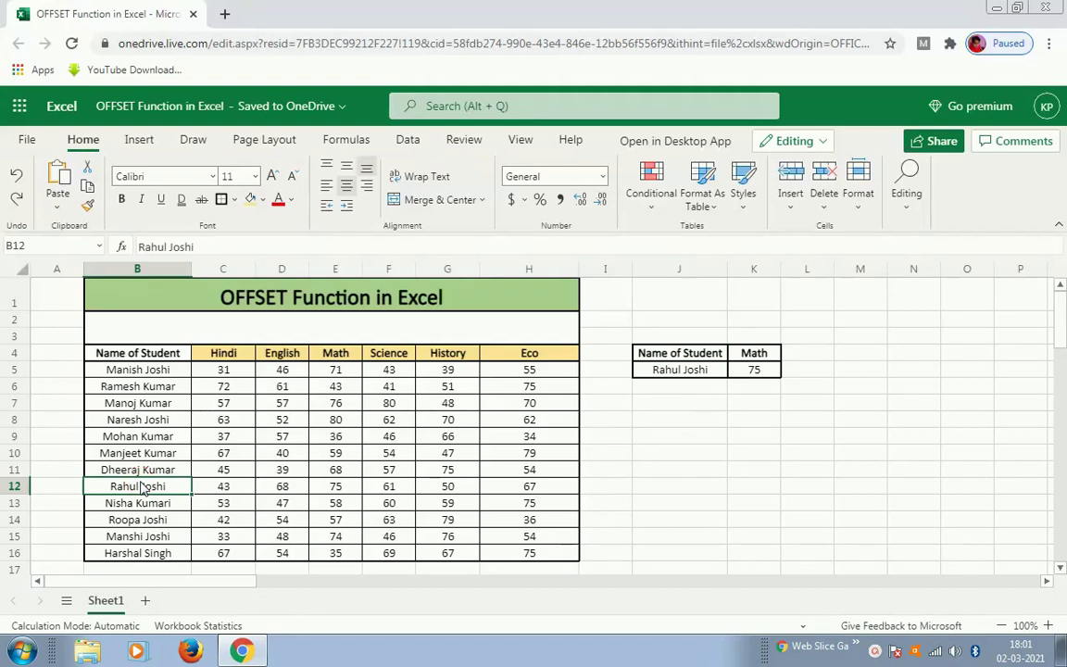
key("Right")
key("Right")
key("Right")
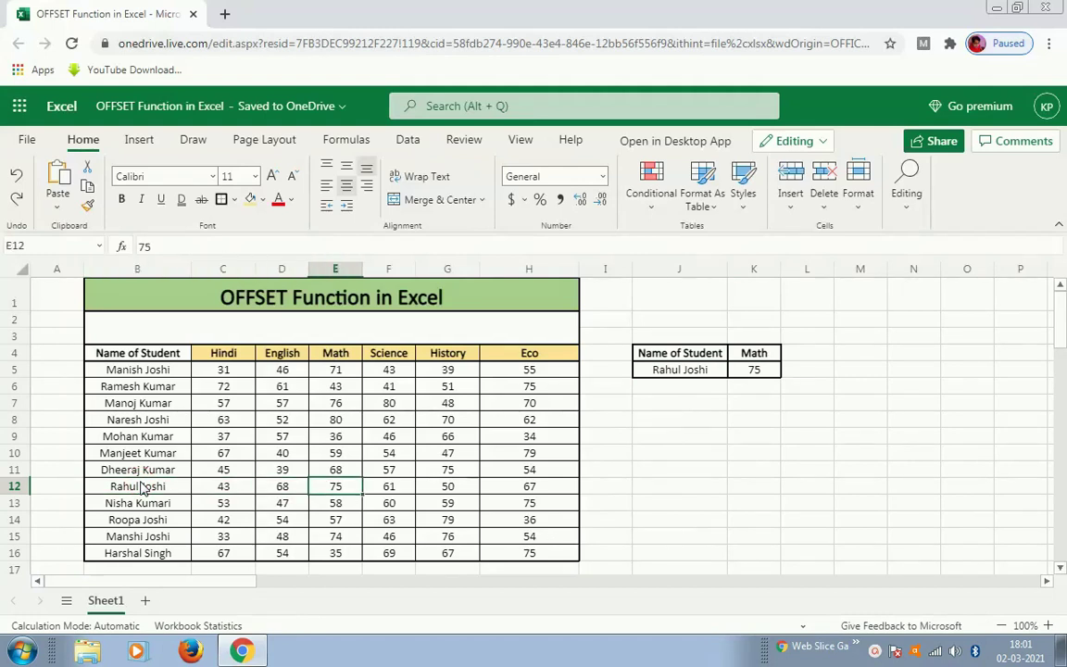
left_click(757, 375)
key("Left")
key("Left")
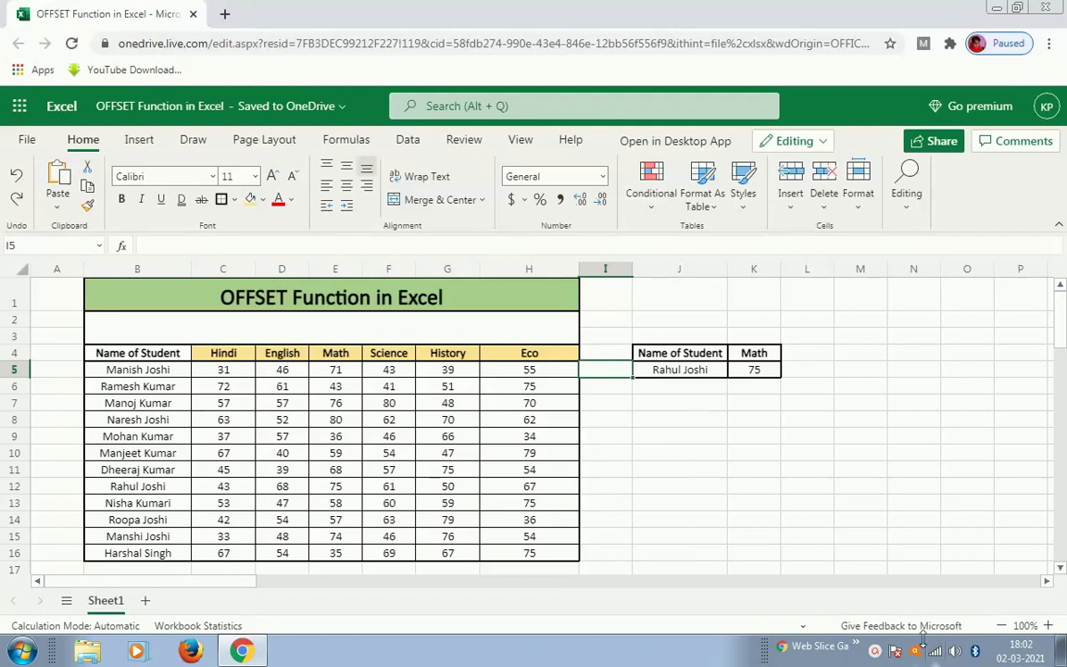
left_click(883, 653)
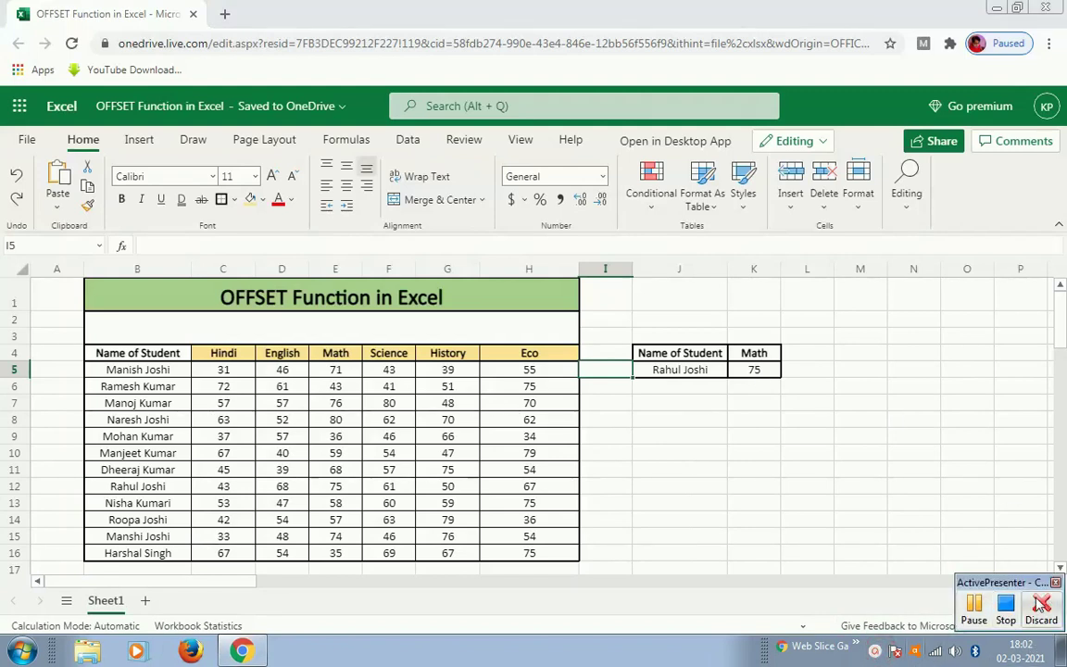